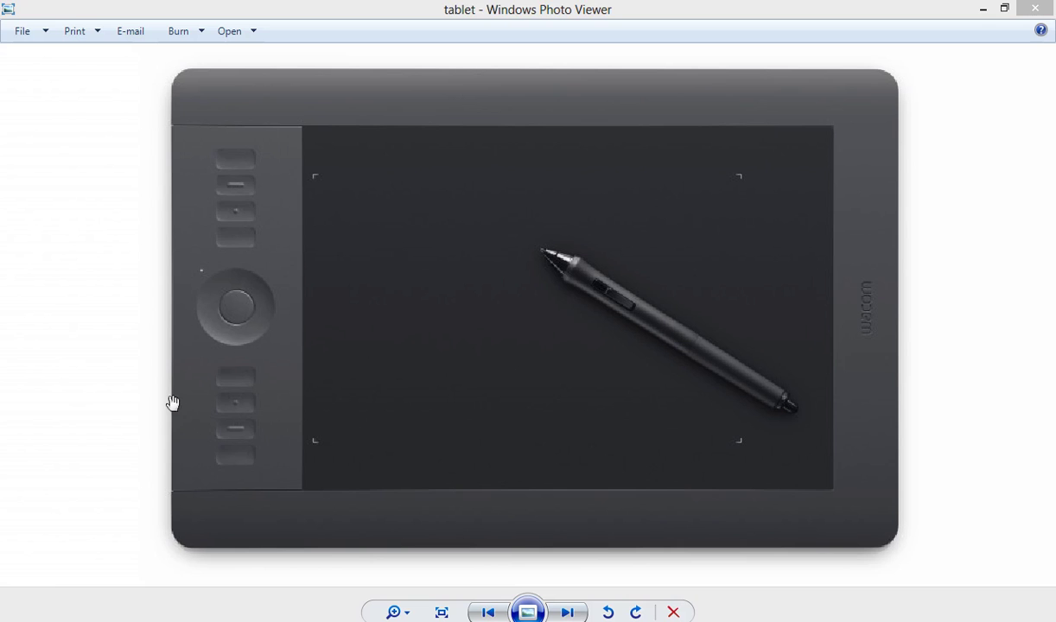
Mark the tablet key strip in red, clear it, demo the Ctrl ExpressKey, and minimize Photo Viewer
mouse_move(203, 136)
mouse_down()
mouse_move(172, 269)
mouse_move(194, 437)
mouse_move(231, 519)
mouse_move(261, 436)
mouse_move(273, 208)
mouse_move(242, 129)
mouse_move(186, 136)
mouse_up()
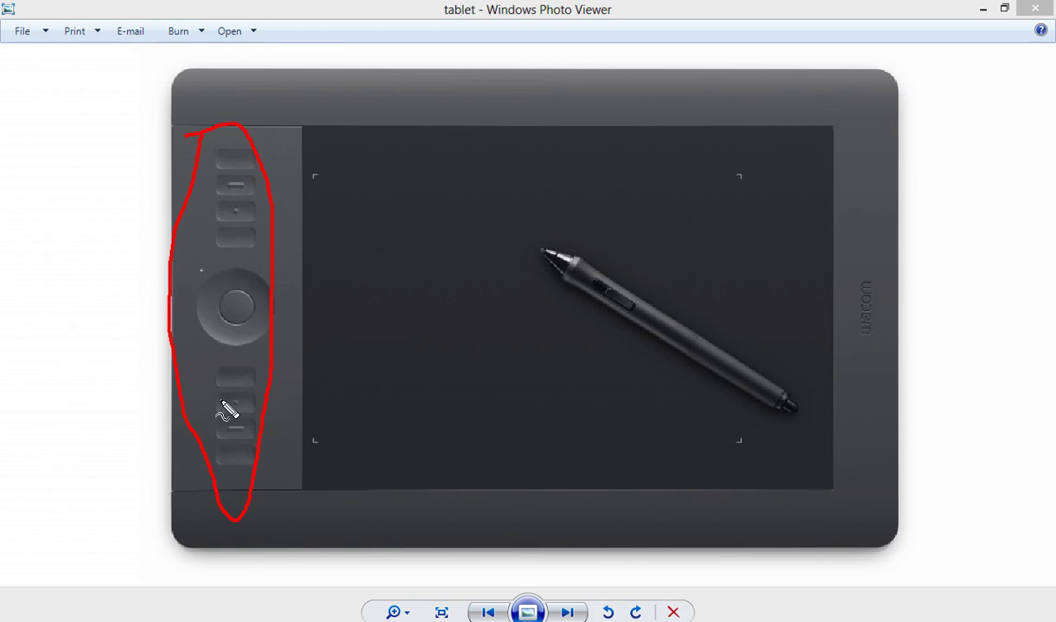
key(Escape)
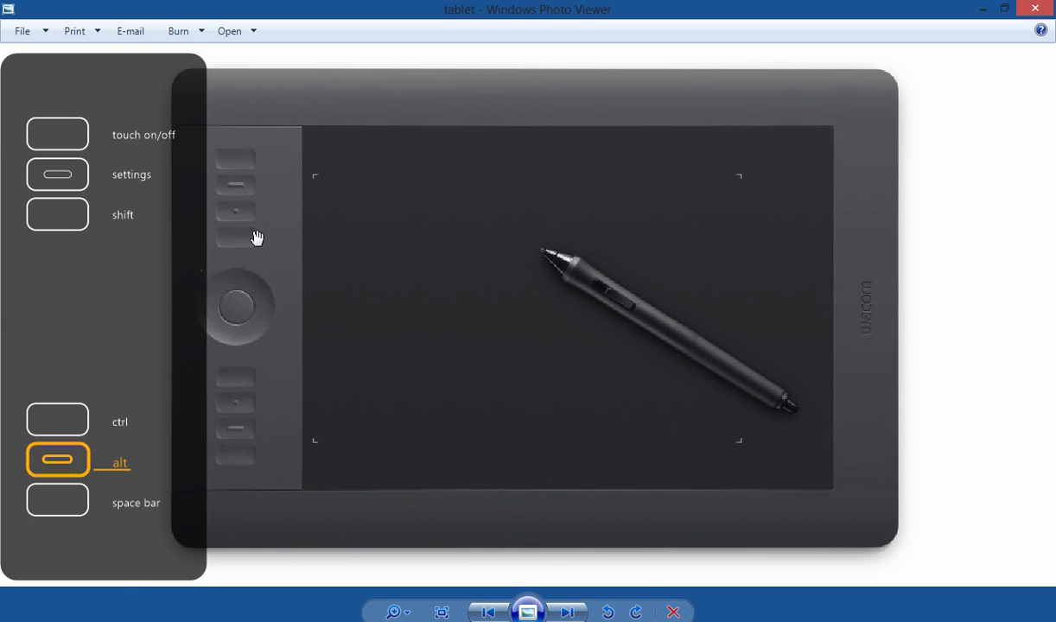
key(ctrl)
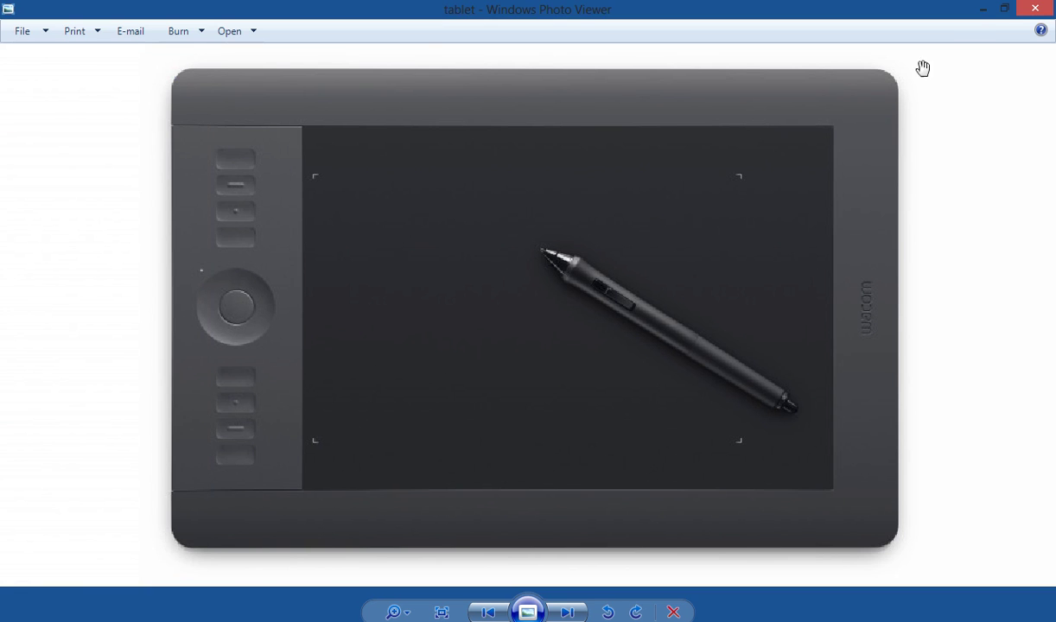
click(985, 9)
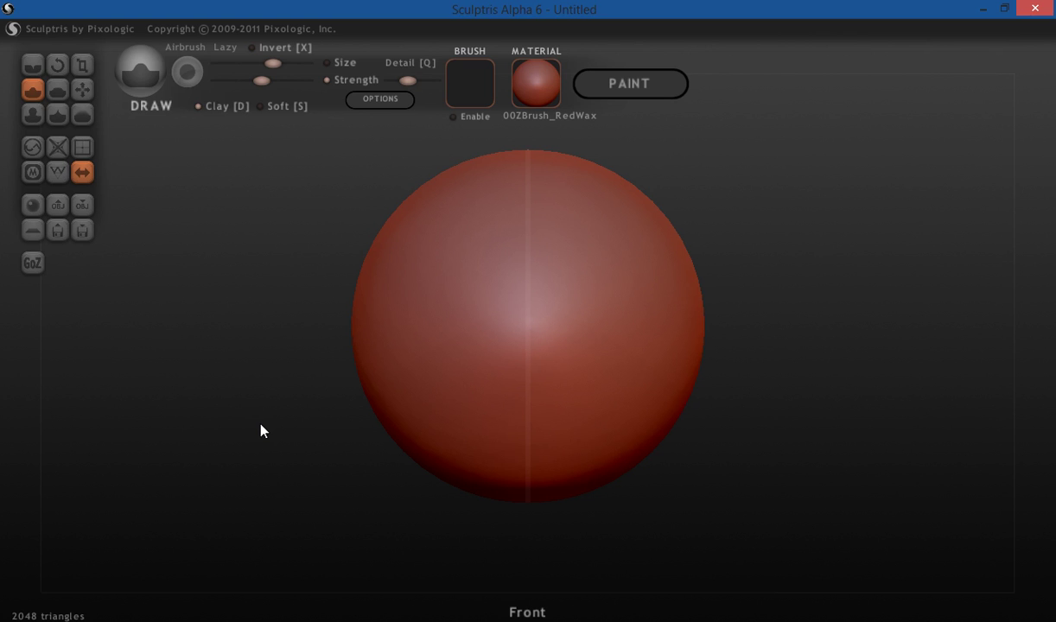
Orbit the red sphere to new angles, then hide all interface panels
drag(867, 359, 825, 343)
mouse_move(793, 369)
mouse_down()
mouse_move(778, 398)
mouse_move(820, 380)
mouse_move(804, 382)
mouse_move(811, 370)
mouse_move(790, 385)
mouse_move(806, 369)
mouse_up()
key(Tab)
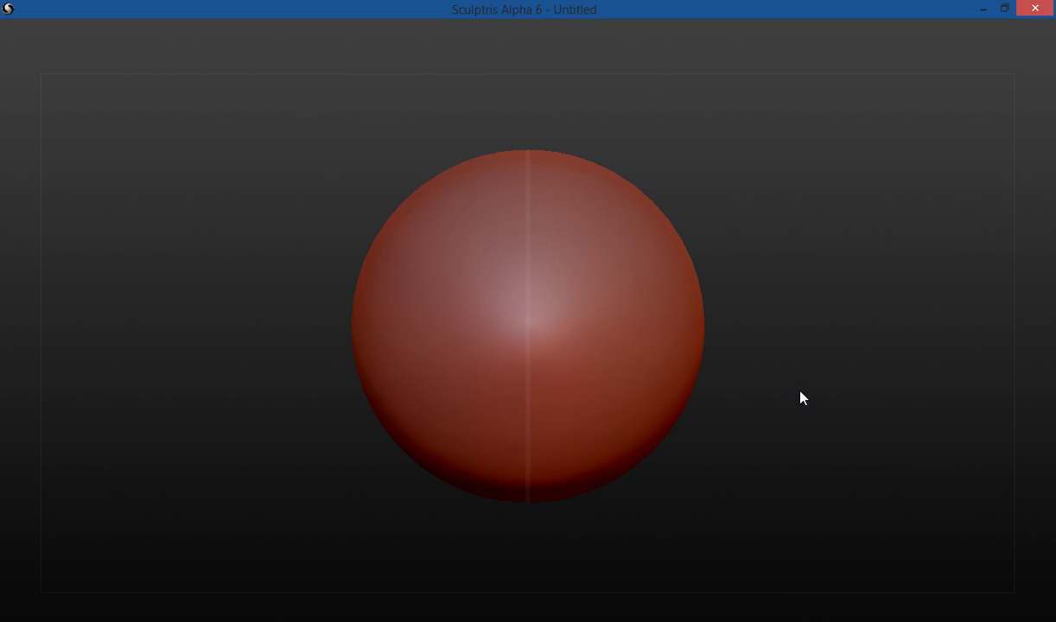
key(space)
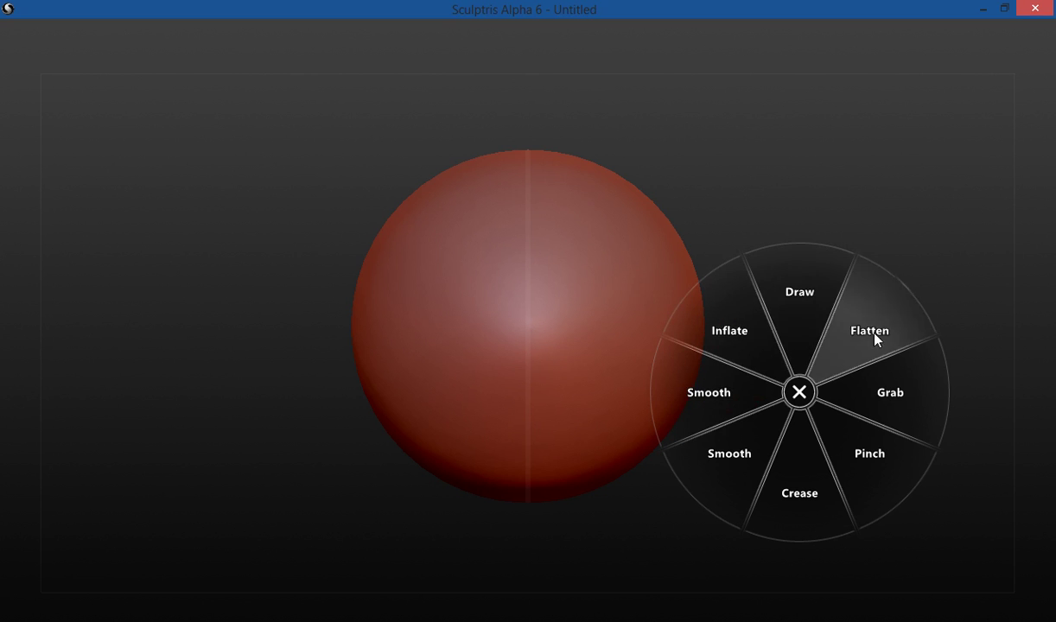
click(689, 513)
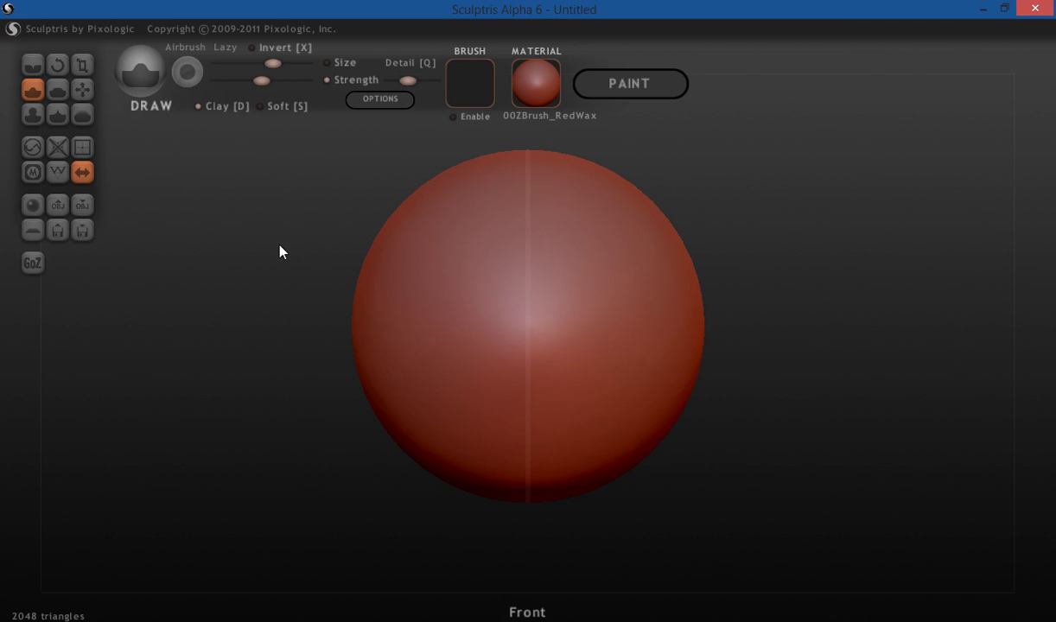
Restore the interface panels and orbit the sphere to a slanted view
click(253, 242)
mouse_move(766, 408)
mouse_down()
mouse_move(707, 403)
mouse_move(740, 412)
mouse_move(790, 394)
mouse_move(772, 456)
mouse_move(773, 426)
mouse_up()
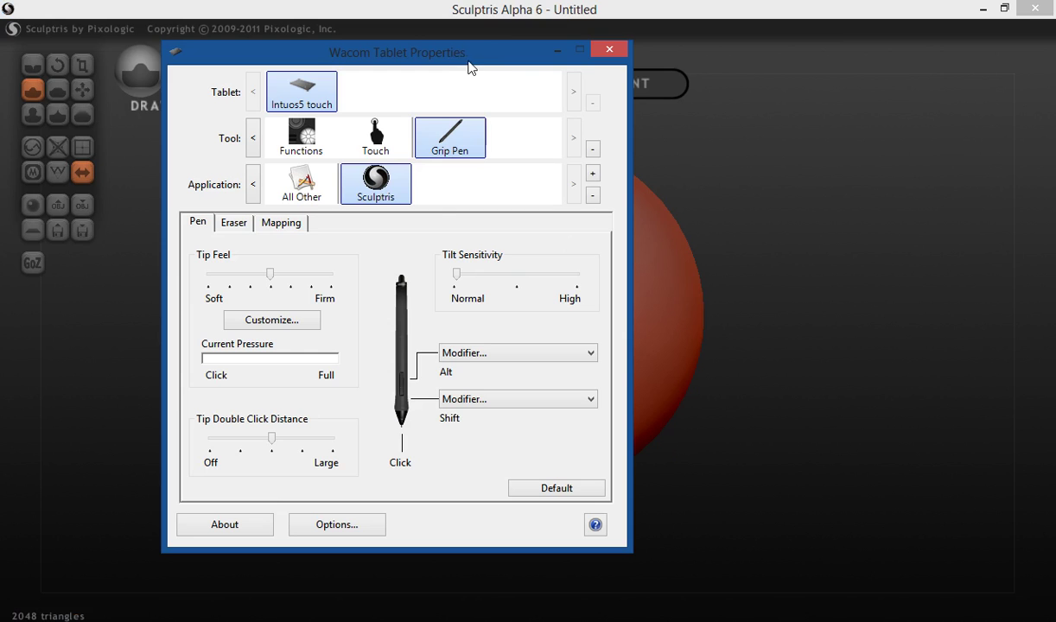
Move Wacom Tablet Properties to the right, then start and cancel adding an application
drag(493, 67, 677, 73)
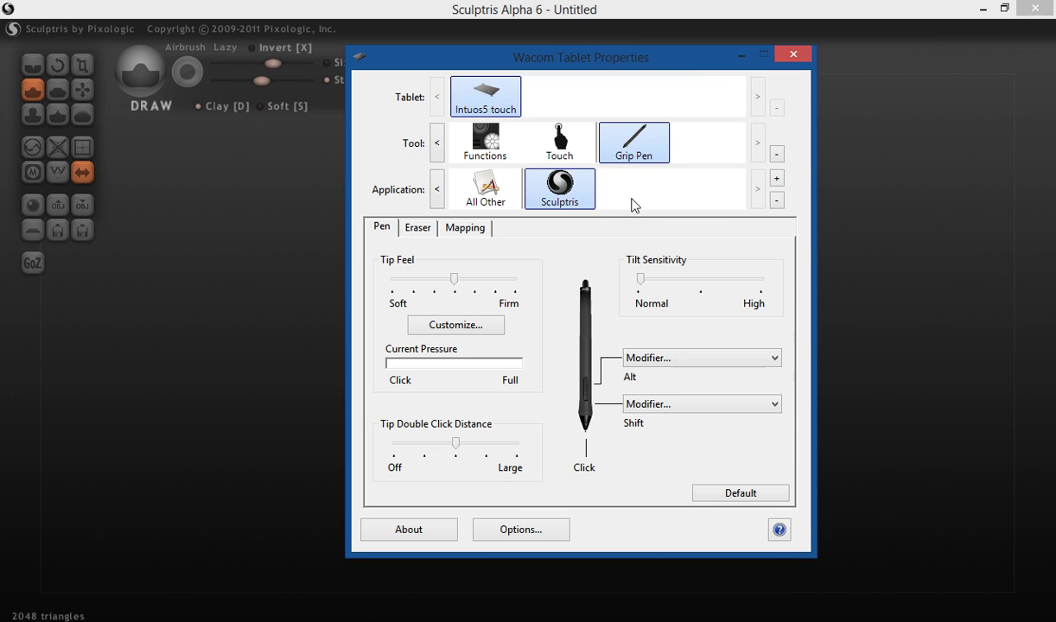
click(777, 179)
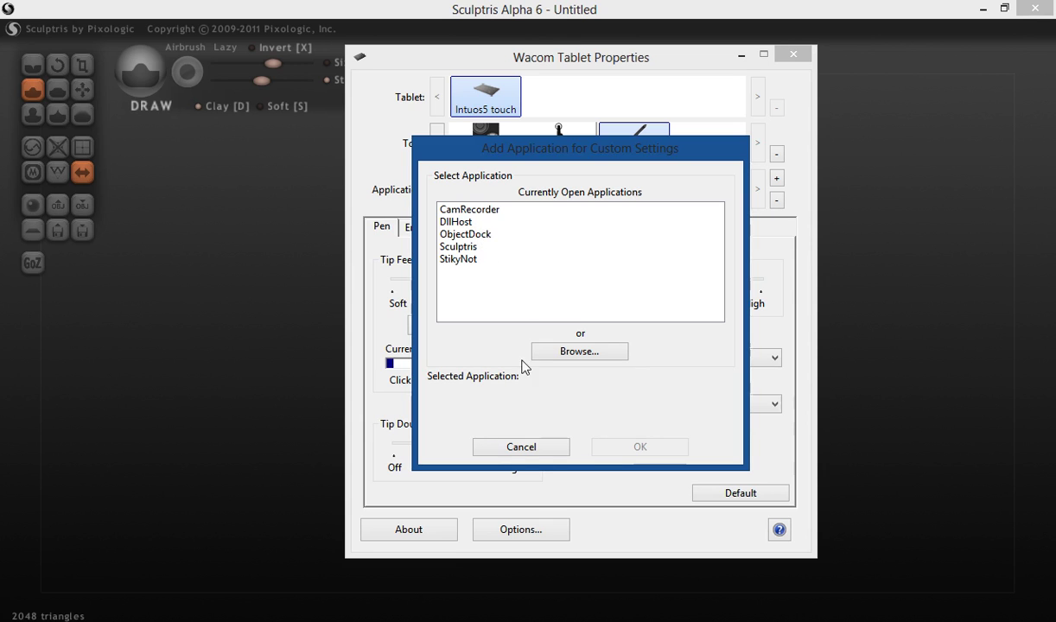
click(545, 449)
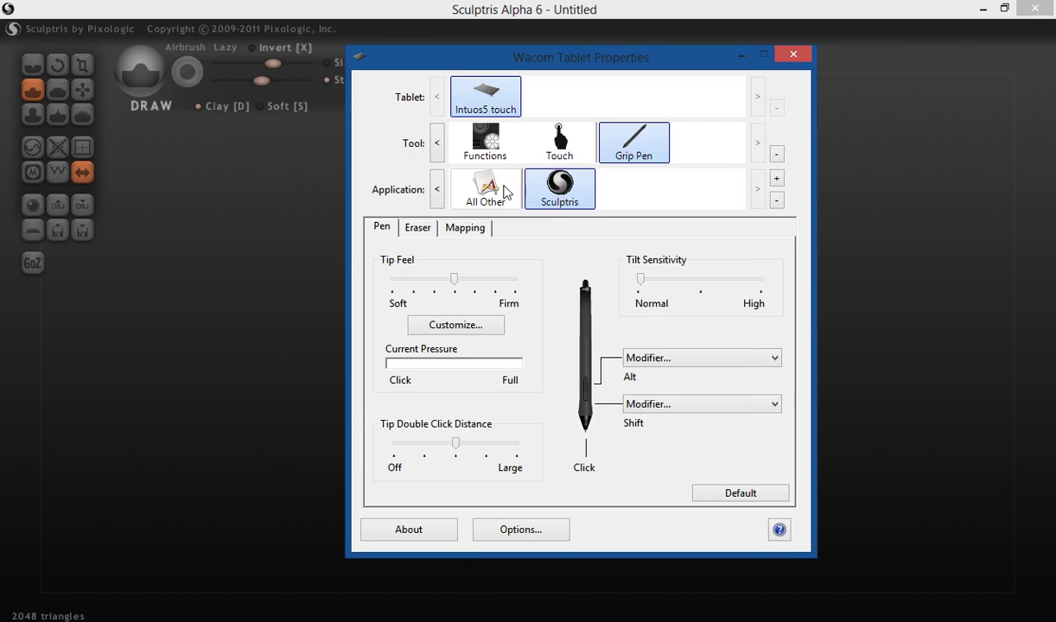
Review Sculptris's ExpressKey mapping (Shift, Ctrl, Alt, Space) and bring Sculptris back to the front
click(489, 151)
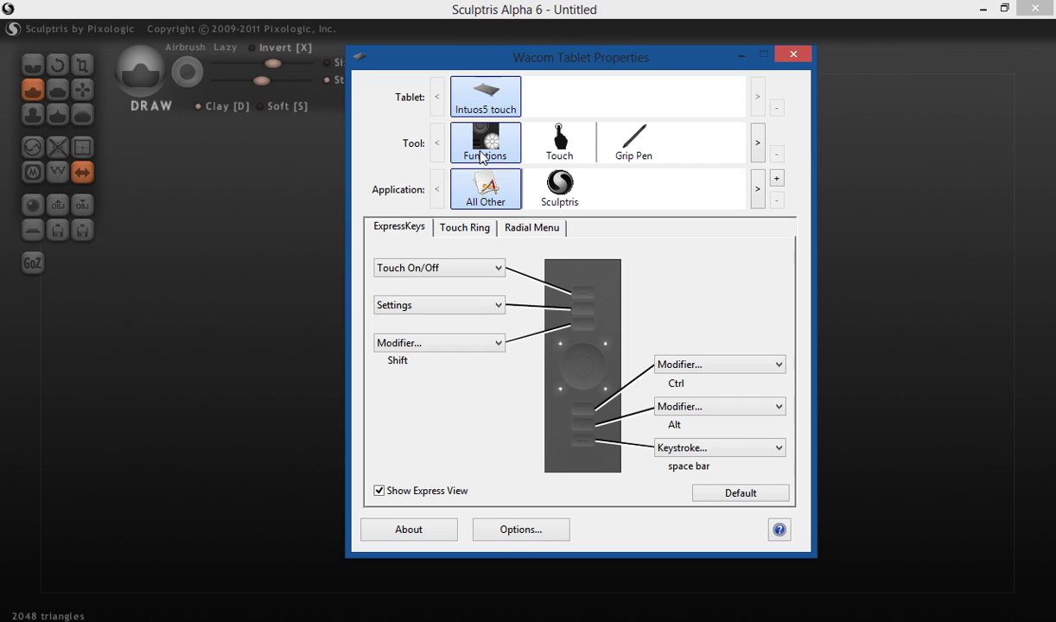
click(569, 195)
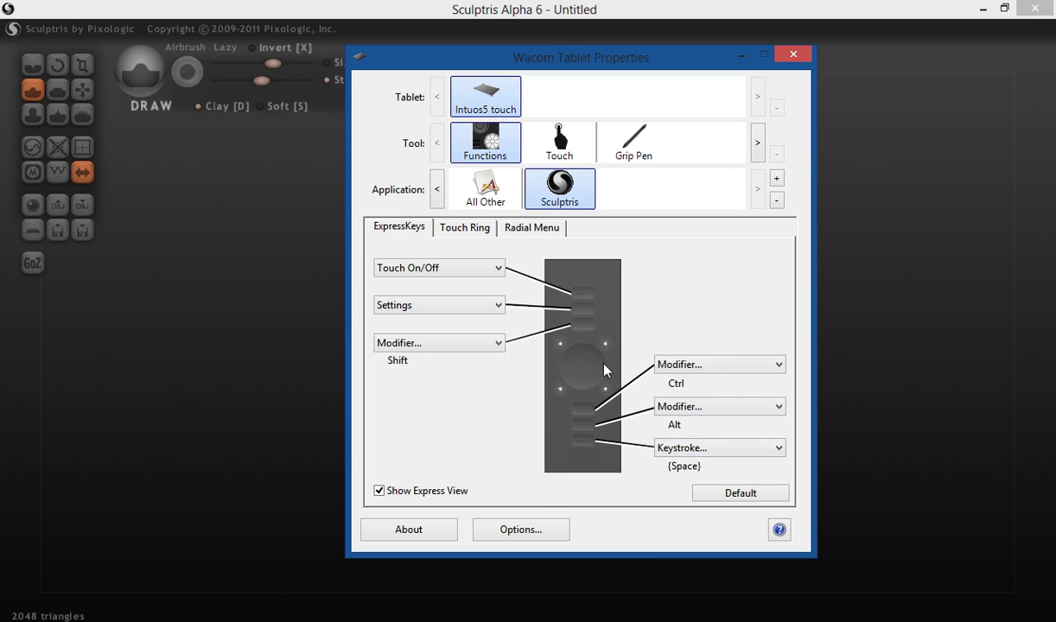
click(737, 62)
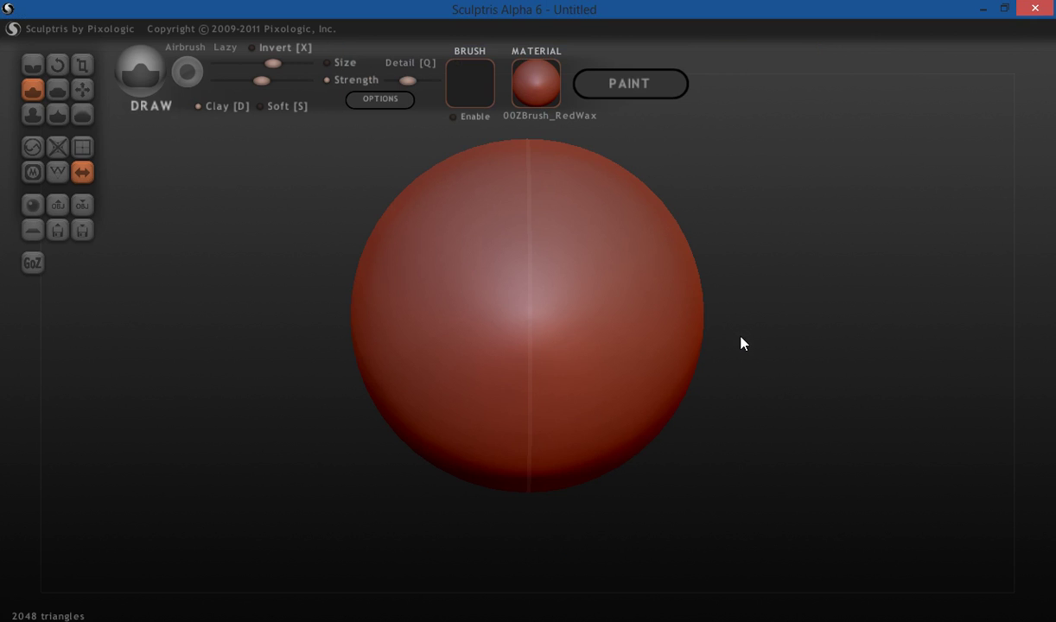
Use the Space ExpressKey's Size/Strength radial menu to shrink the brush, then turn the sphere slightly
key(space)
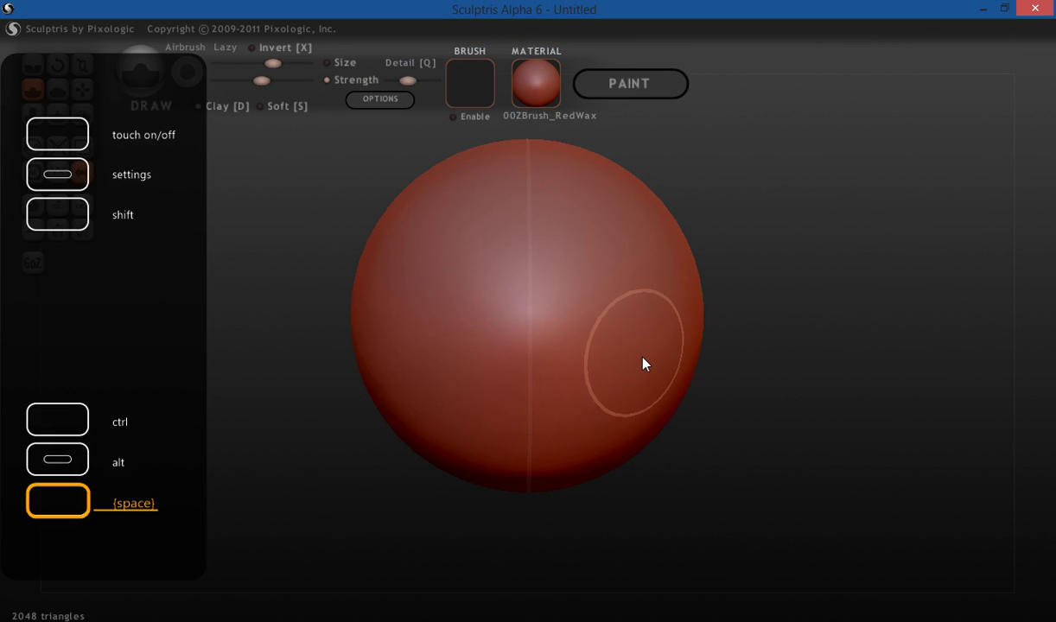
key(space)
mouse_move(620, 347)
mouse_down()
mouse_move(617, 396)
mouse_move(615, 344)
mouse_move(615, 392)
mouse_move(608, 367)
mouse_move(639, 356)
mouse_move(620, 357)
mouse_move(632, 368)
mouse_up()
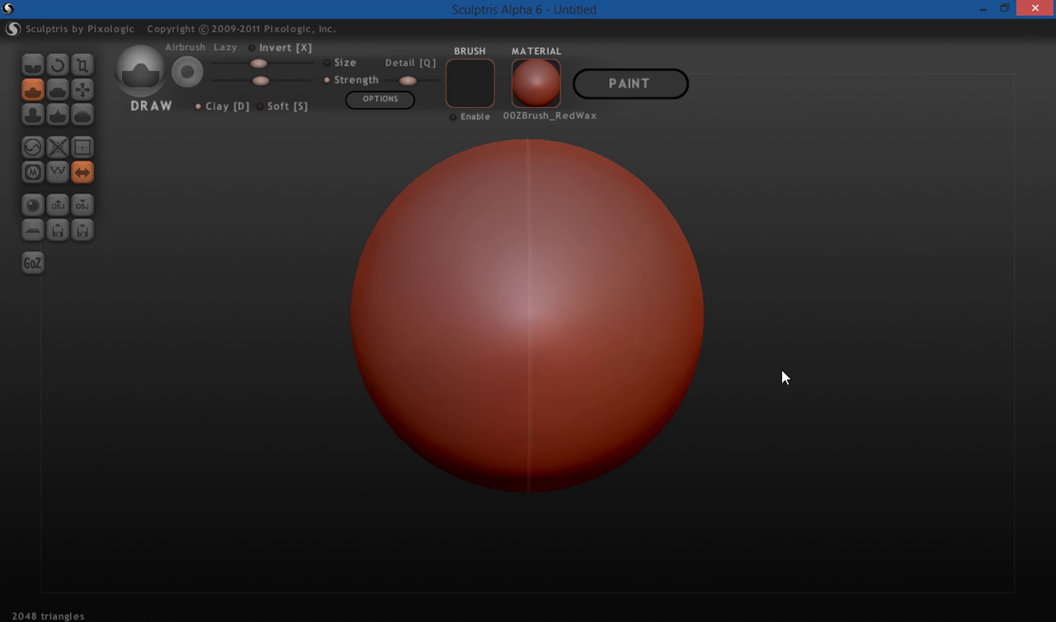
mouse_move(779, 376)
mouse_down()
mouse_move(784, 366)
mouse_move(777, 376)
mouse_up()
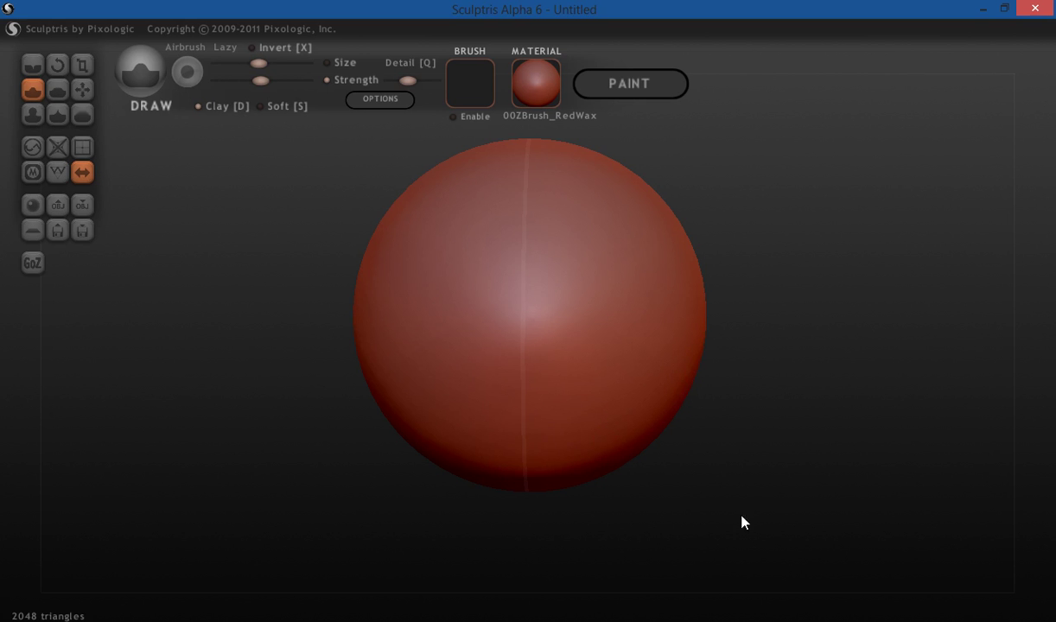
Open Wacom Tablet Properties, test pen pressure on the Sculptris profile, and send it behind Sculptris
mouse_move(761, 615)
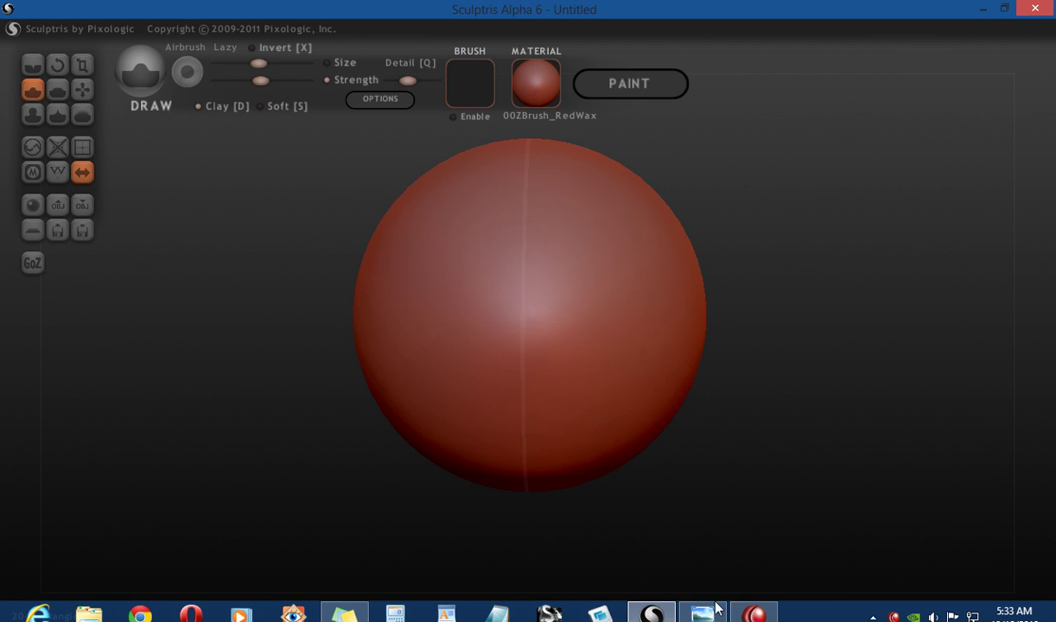
click(805, 615)
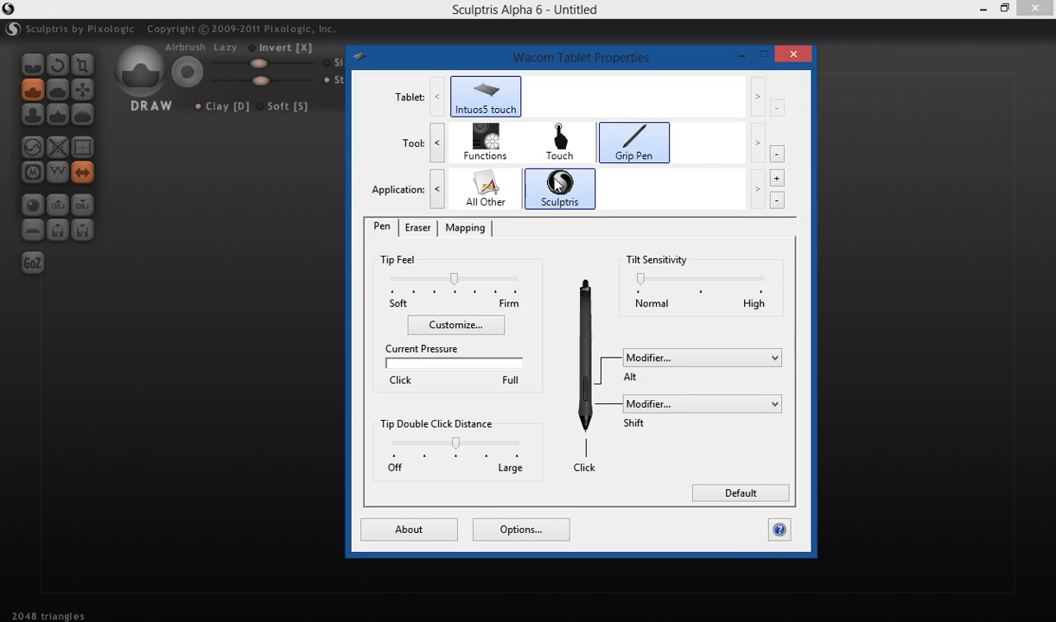
click(559, 199)
click(626, 565)
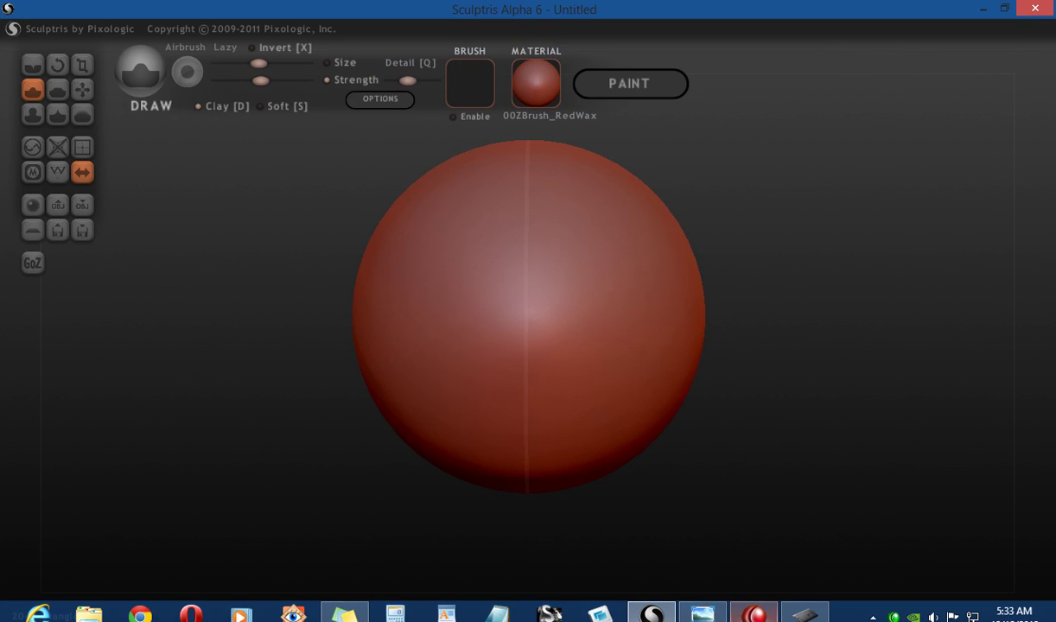
In Photo Viewer, mark the pen's side button with a red stroke, then clear it
click(702, 613)
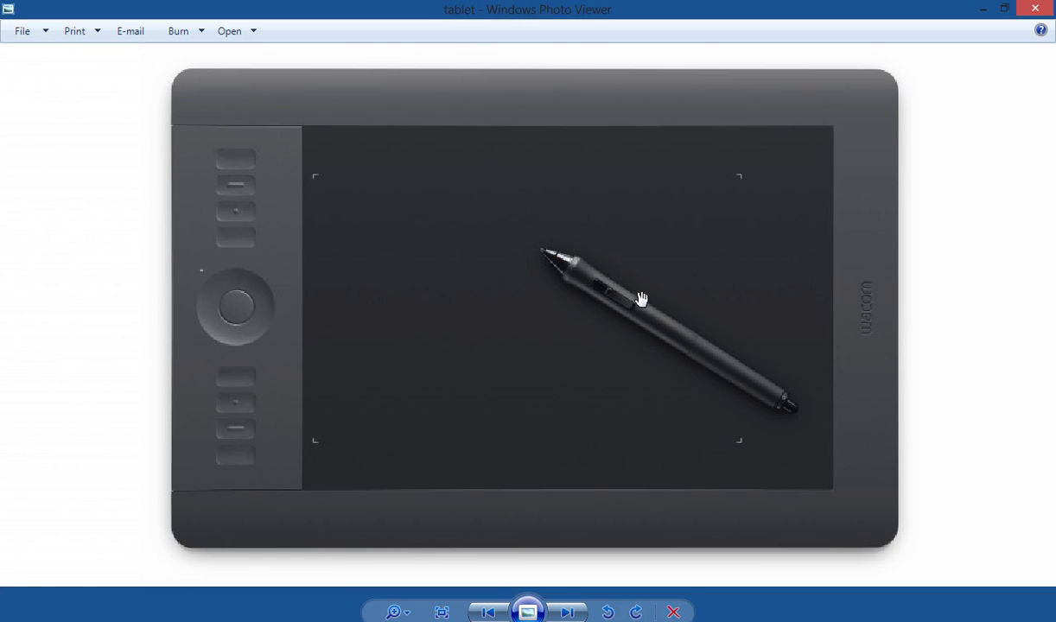
mouse_move(642, 293)
mouse_down()
mouse_move(617, 282)
mouse_move(593, 287)
mouse_move(604, 309)
mouse_move(636, 285)
mouse_up()
key(Escape)
Re-enable annotation drawing with Ctrl+2 and show the drawing options menu twice
key(ctrl+2)
right_click(615, 313)
click(547, 389)
click(592, 289)
right_click(603, 287)
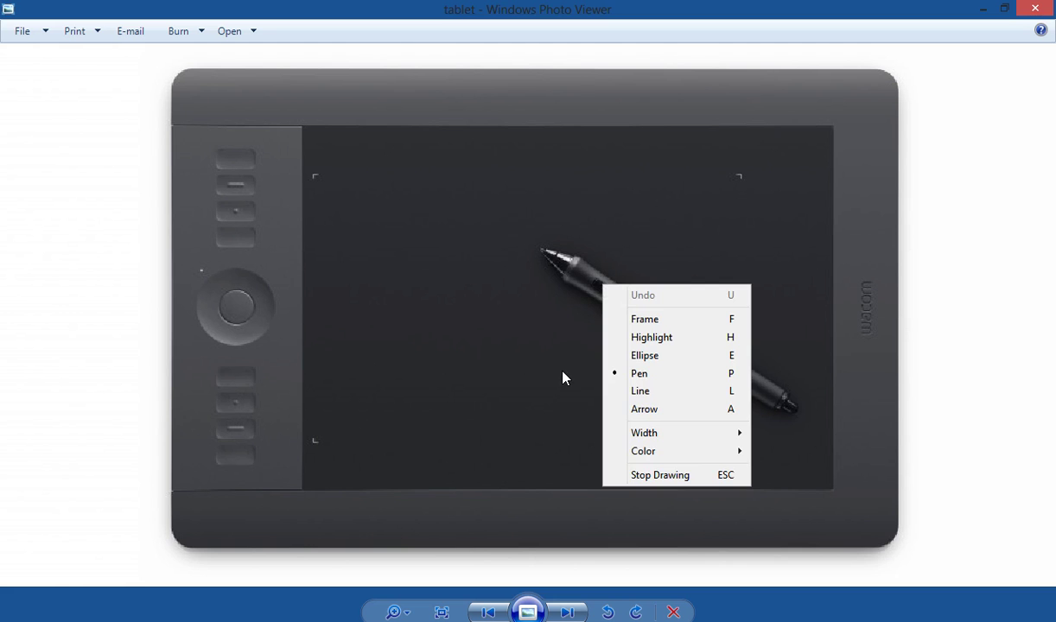
click(562, 376)
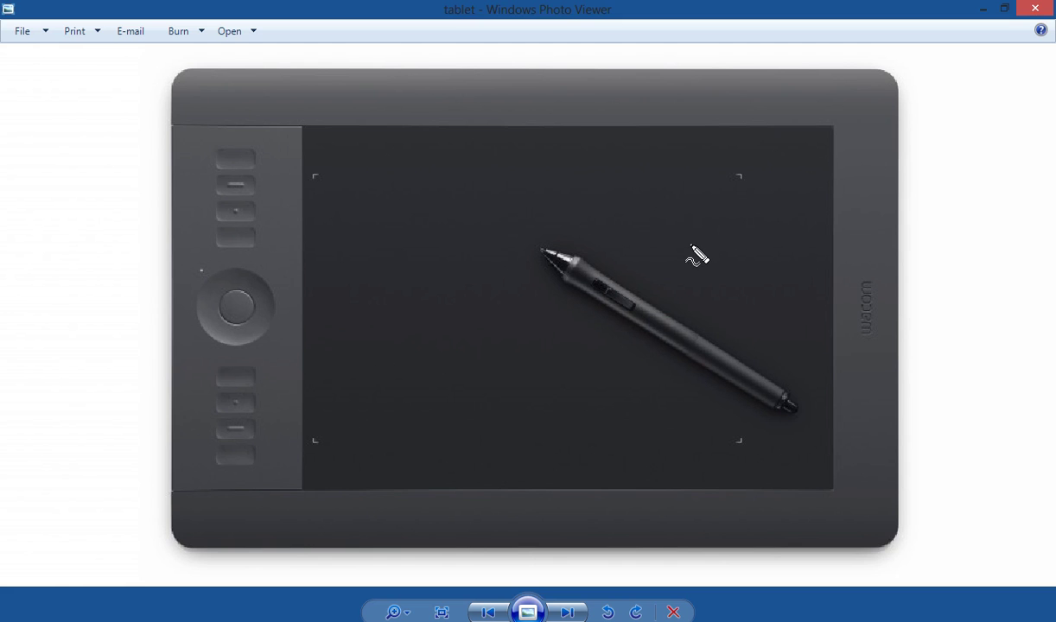
Cycle through open windows with Alt+Tab and bring Wacom Tablet Properties to the front
key(alt+Tab)
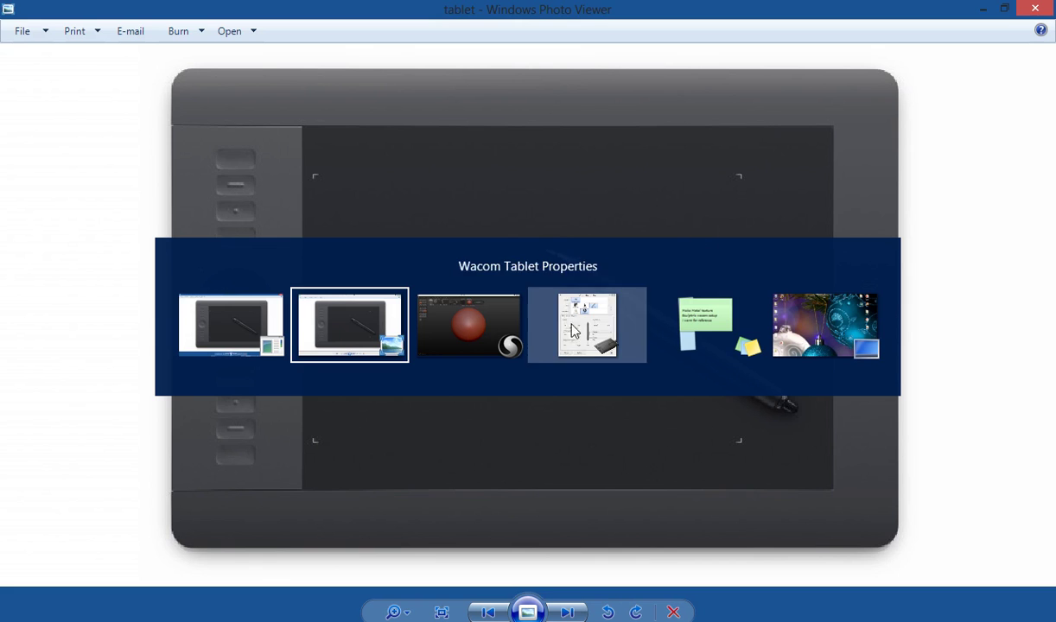
key(alt+Tab)
key(alt+Tab)
key(alt+Tab)
key(Escape)
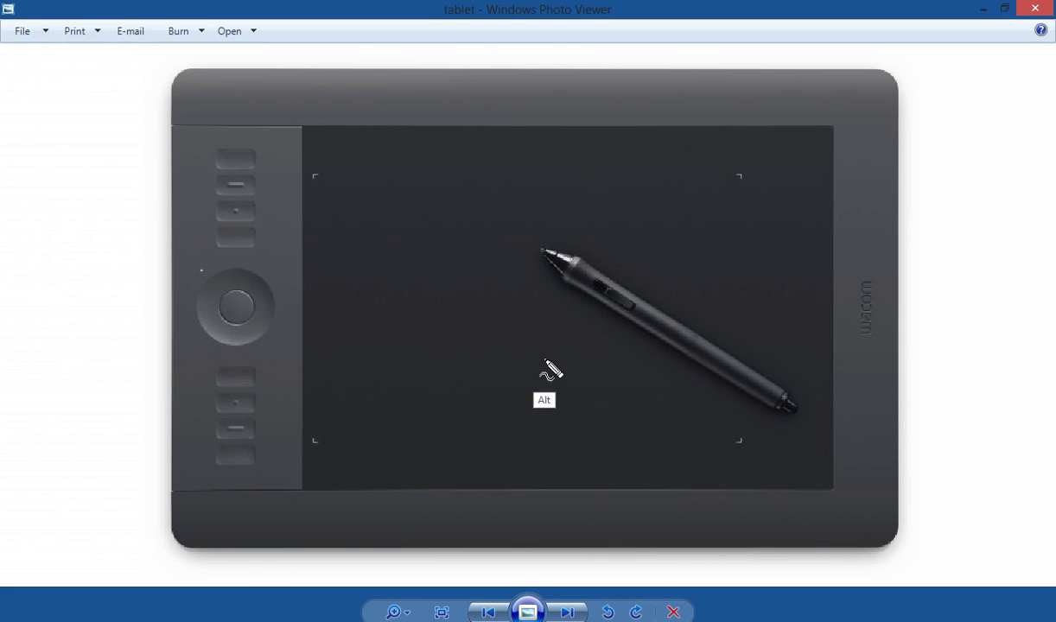
key(alt+Tab)
key(alt+Tab)
key(Escape)
key(alt+Tab)
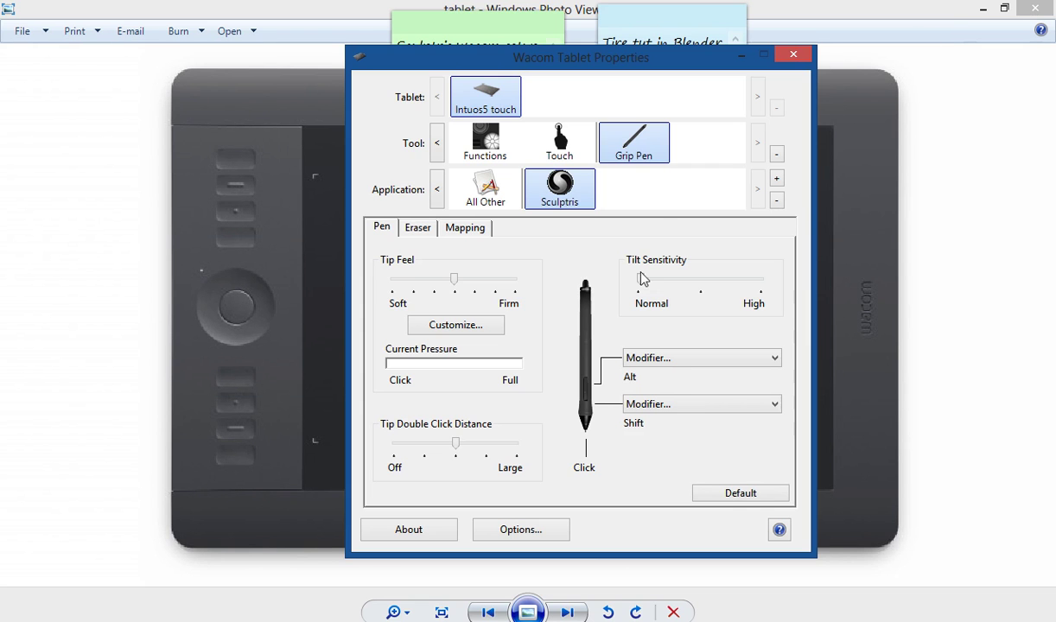
click(983, 26)
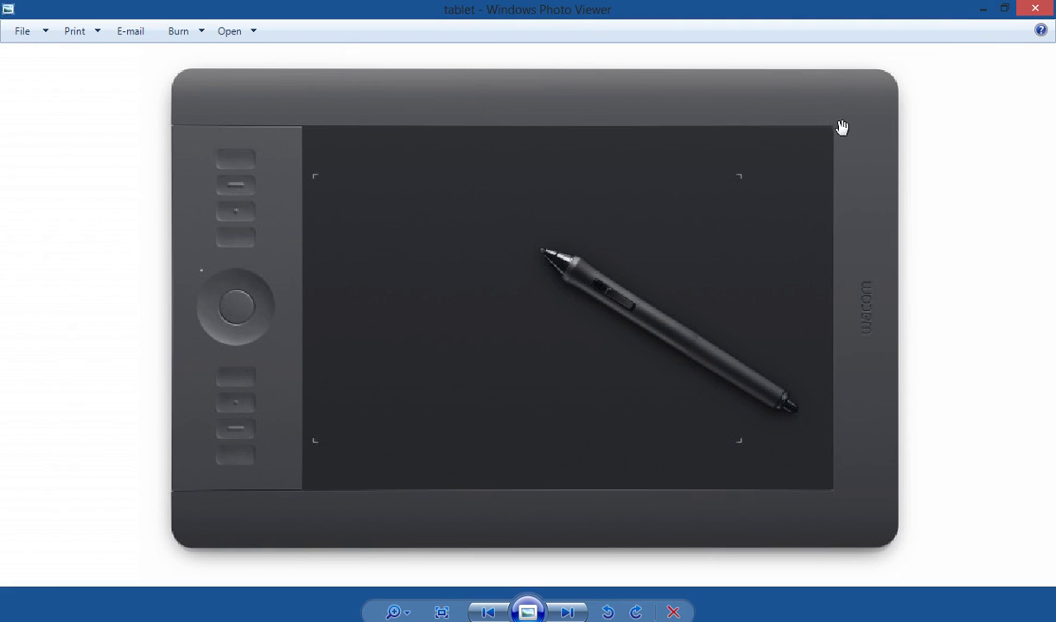
click(979, 9)
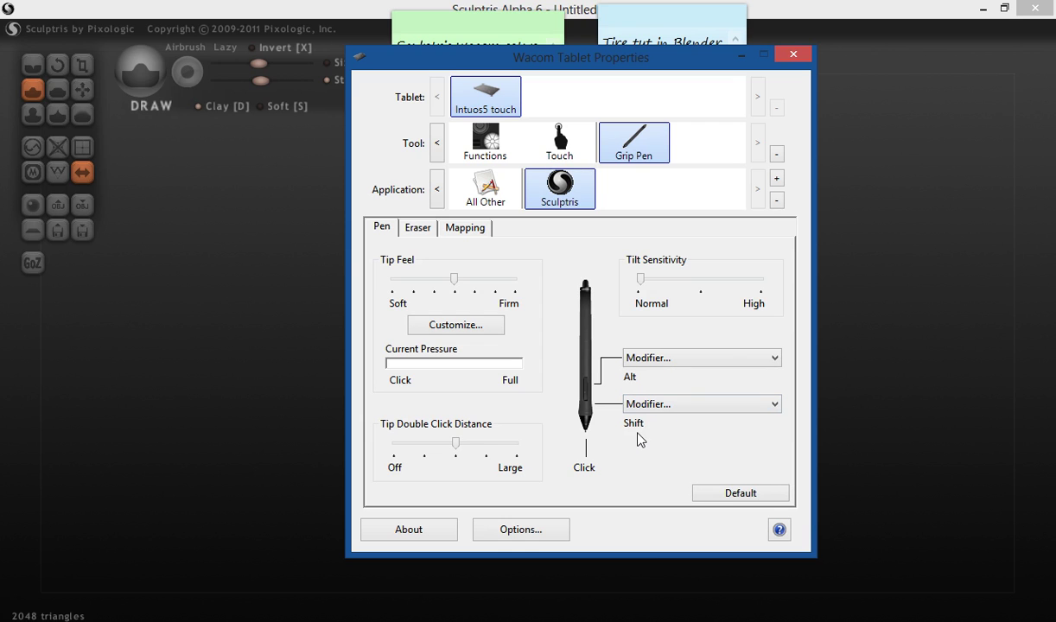
Return to Sculptris and sculpt three mirrored Draw strokes on the sphere's front, reaching 5444 triangles
click(741, 55)
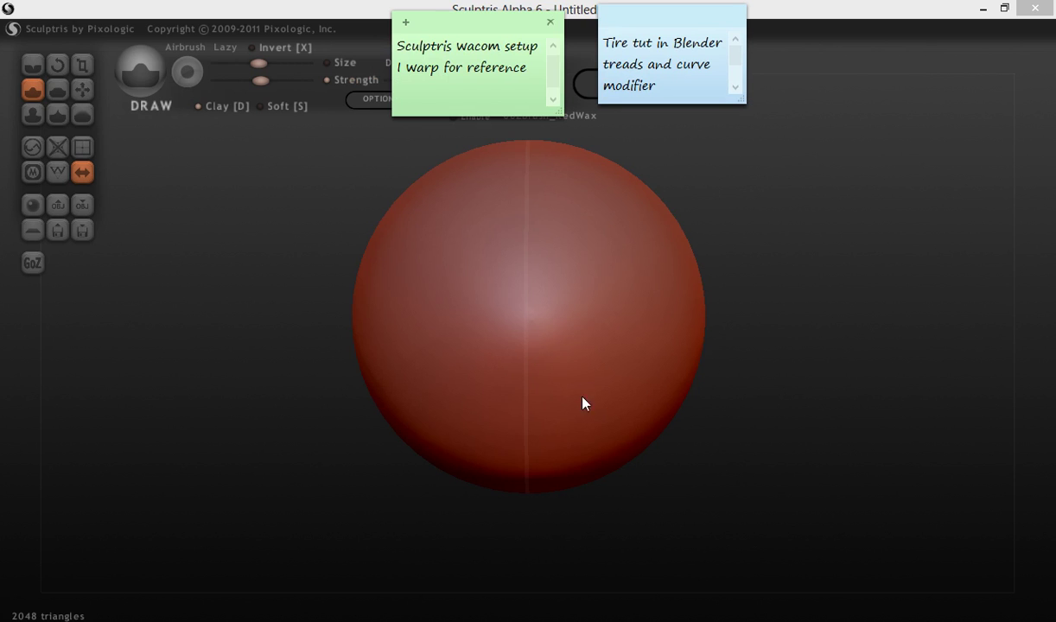
click(765, 246)
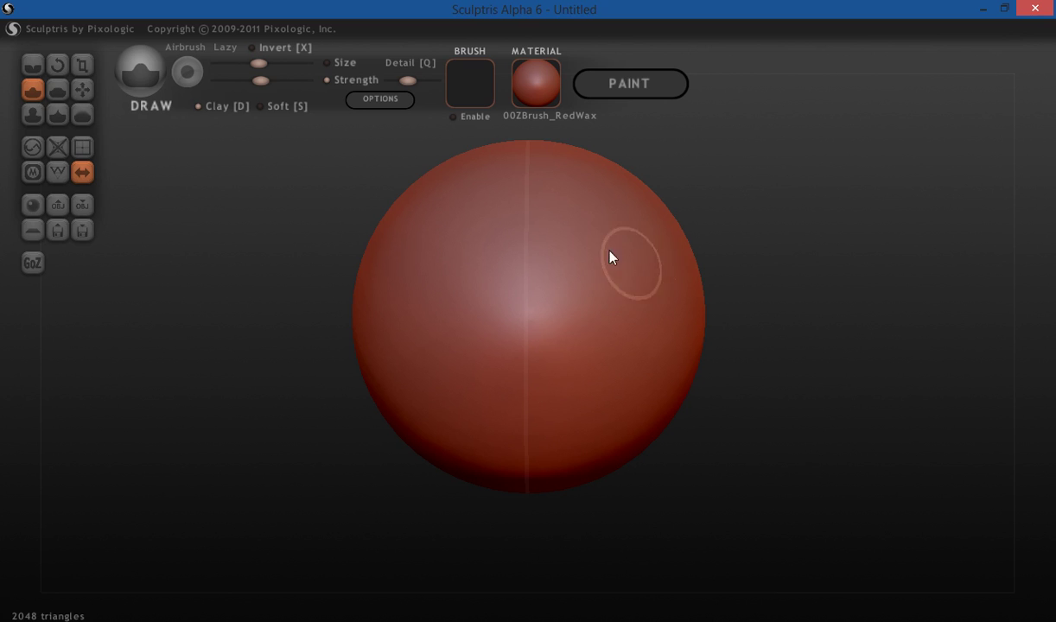
mouse_move(585, 325)
mouse_down()
mouse_move(652, 256)
mouse_move(588, 309)
mouse_move(583, 349)
mouse_move(640, 272)
mouse_move(628, 271)
mouse_move(583, 353)
mouse_move(666, 264)
mouse_move(589, 328)
mouse_move(593, 342)
mouse_move(648, 266)
mouse_move(618, 280)
mouse_move(580, 324)
mouse_move(645, 256)
mouse_move(575, 340)
mouse_move(652, 251)
mouse_move(610, 294)
mouse_move(585, 349)
mouse_move(628, 279)
mouse_move(594, 324)
mouse_move(605, 413)
mouse_move(590, 419)
mouse_move(659, 345)
mouse_move(594, 413)
mouse_move(655, 332)
mouse_move(585, 396)
mouse_move(642, 331)
mouse_move(589, 385)
mouse_move(595, 391)
mouse_move(646, 335)
mouse_move(582, 409)
mouse_move(645, 327)
mouse_move(599, 383)
mouse_move(641, 344)
mouse_up()
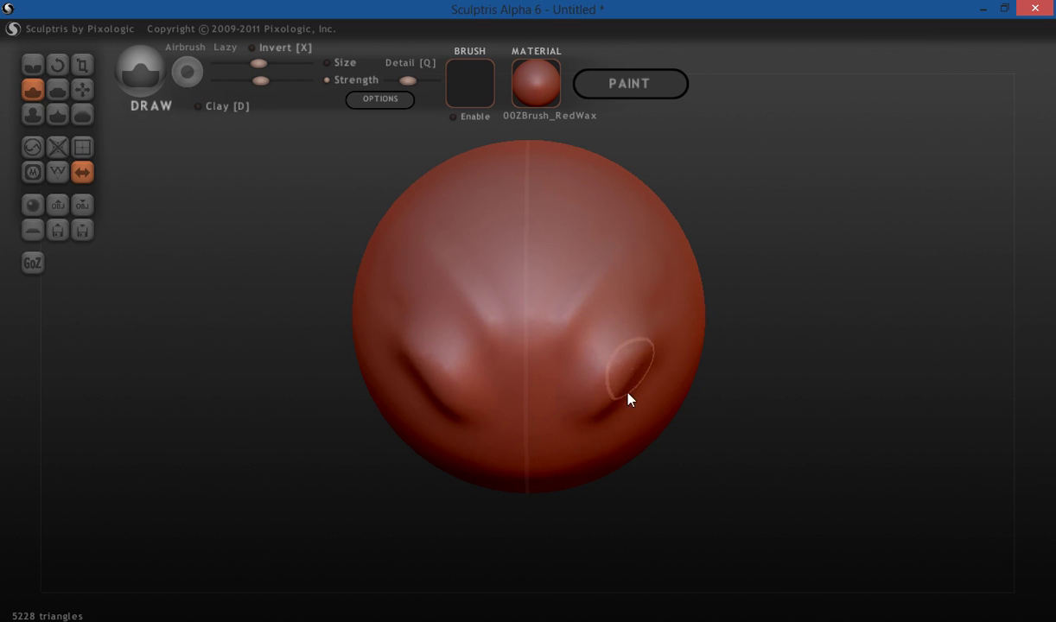
drag(615, 425, 609, 427)
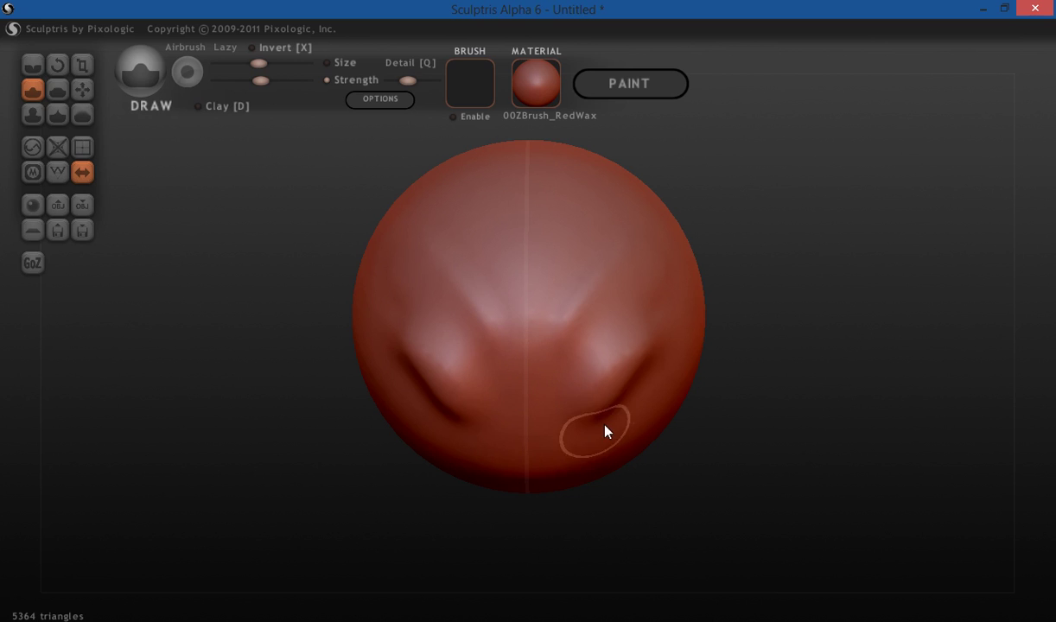
mouse_move(592, 436)
mouse_down()
mouse_move(653, 365)
mouse_move(607, 422)
mouse_move(646, 344)
mouse_move(596, 402)
mouse_move(624, 348)
mouse_move(635, 288)
mouse_move(567, 341)
mouse_move(580, 284)
mouse_move(549, 328)
mouse_move(568, 357)
mouse_move(638, 274)
mouse_move(651, 273)
mouse_move(599, 390)
mouse_move(658, 333)
mouse_move(627, 374)
mouse_move(657, 350)
mouse_up()
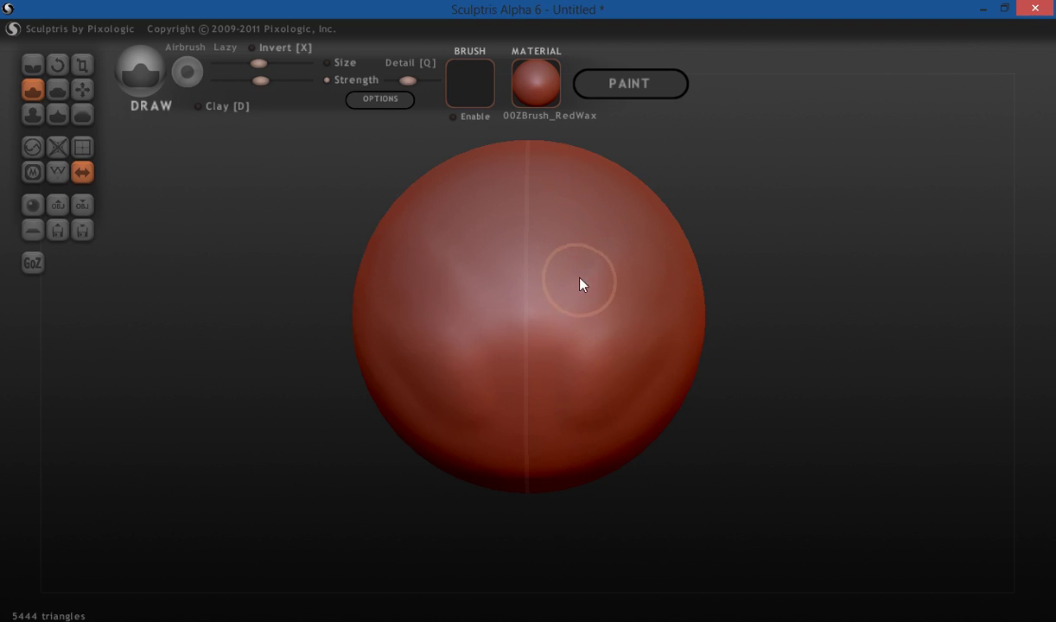
Sculpt mirrored brow creases, lower-face grooves and a central nose ridge, reaching 6360 triangles
drag(570, 284, 644, 283)
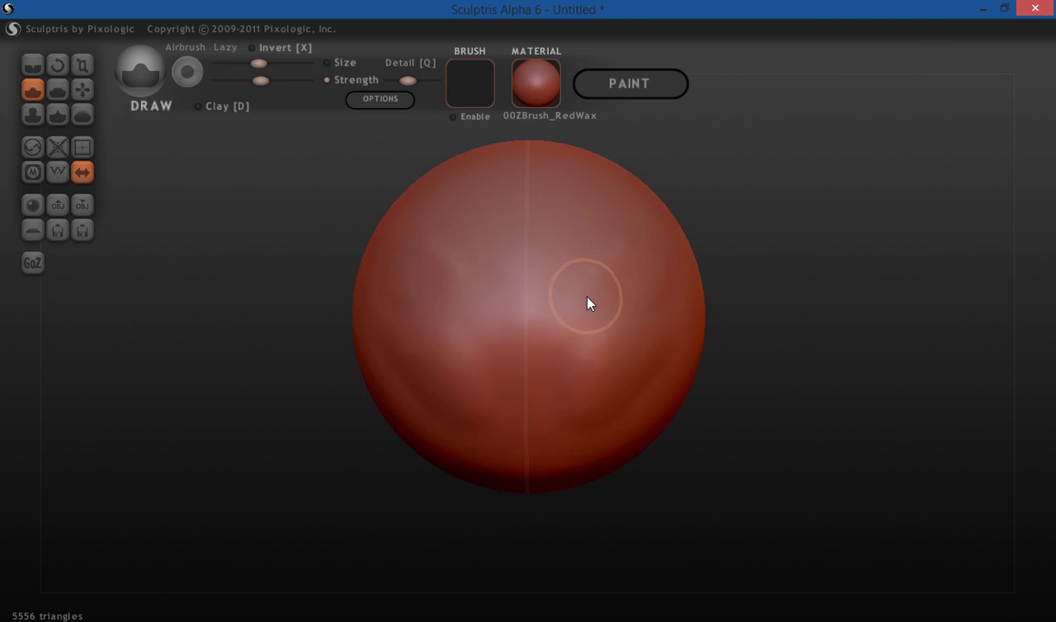
mouse_move(593, 309)
mouse_down()
mouse_move(641, 292)
mouse_move(593, 302)
mouse_move(681, 285)
mouse_move(602, 298)
mouse_move(674, 285)
mouse_move(605, 296)
mouse_move(641, 276)
mouse_move(568, 303)
mouse_move(674, 276)
mouse_move(587, 299)
mouse_move(646, 288)
mouse_move(613, 300)
mouse_up()
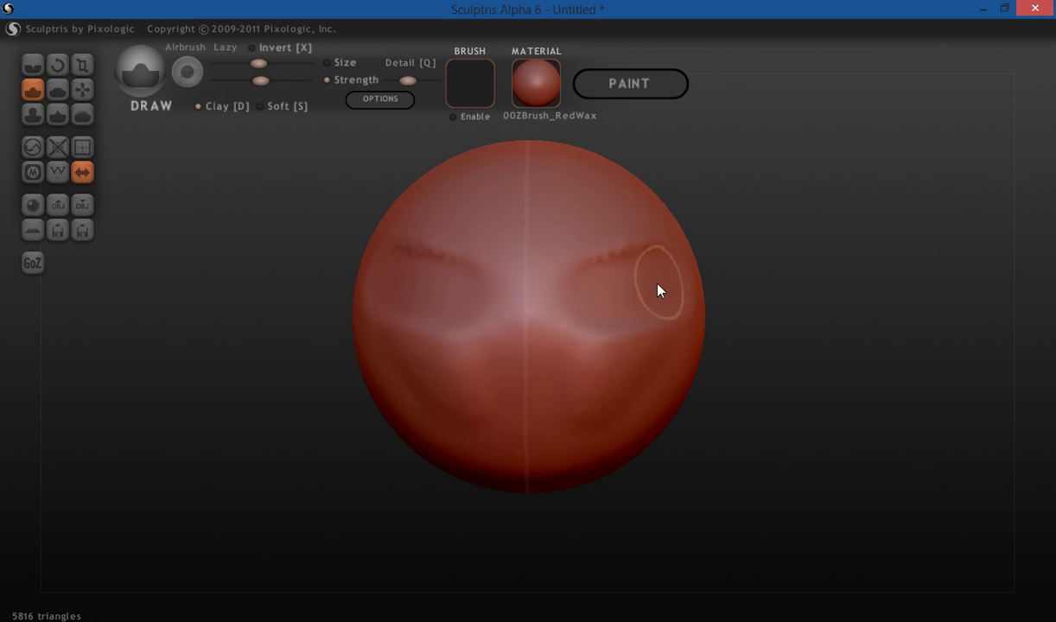
mouse_move(632, 383)
mouse_down()
mouse_move(609, 434)
mouse_move(638, 376)
mouse_move(608, 451)
mouse_move(631, 370)
mouse_move(613, 452)
mouse_up()
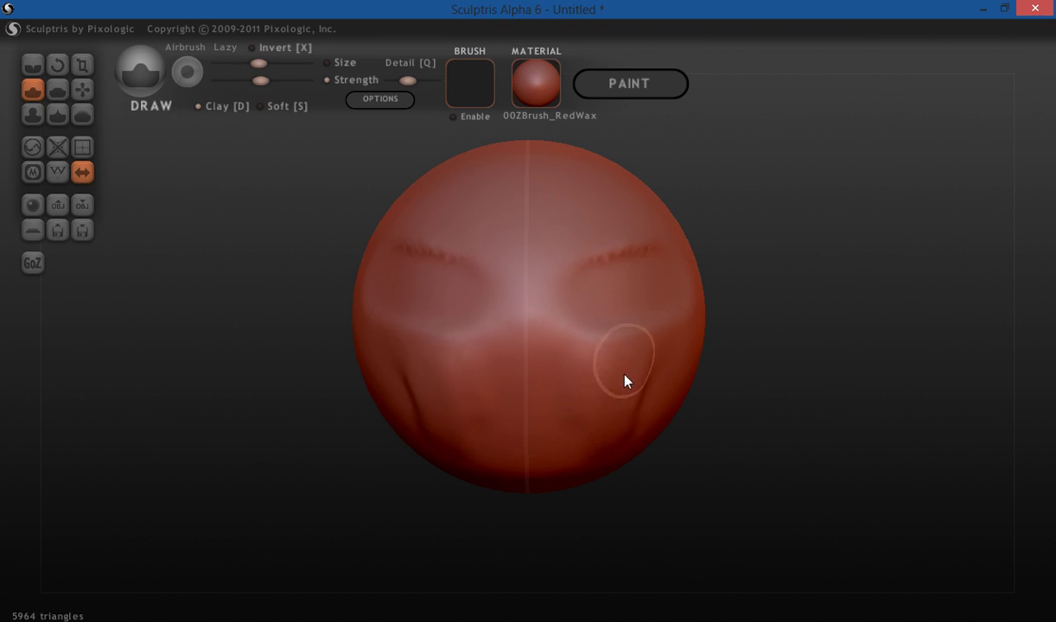
drag(629, 375, 624, 350)
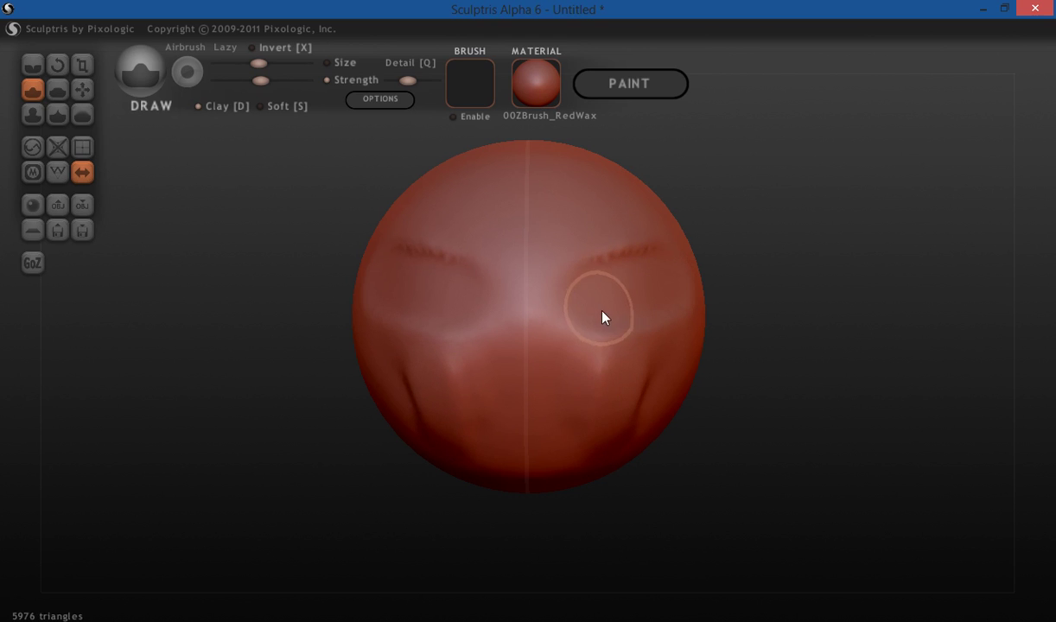
mouse_move(628, 289)
mouse_down()
mouse_move(684, 281)
mouse_move(592, 309)
mouse_up()
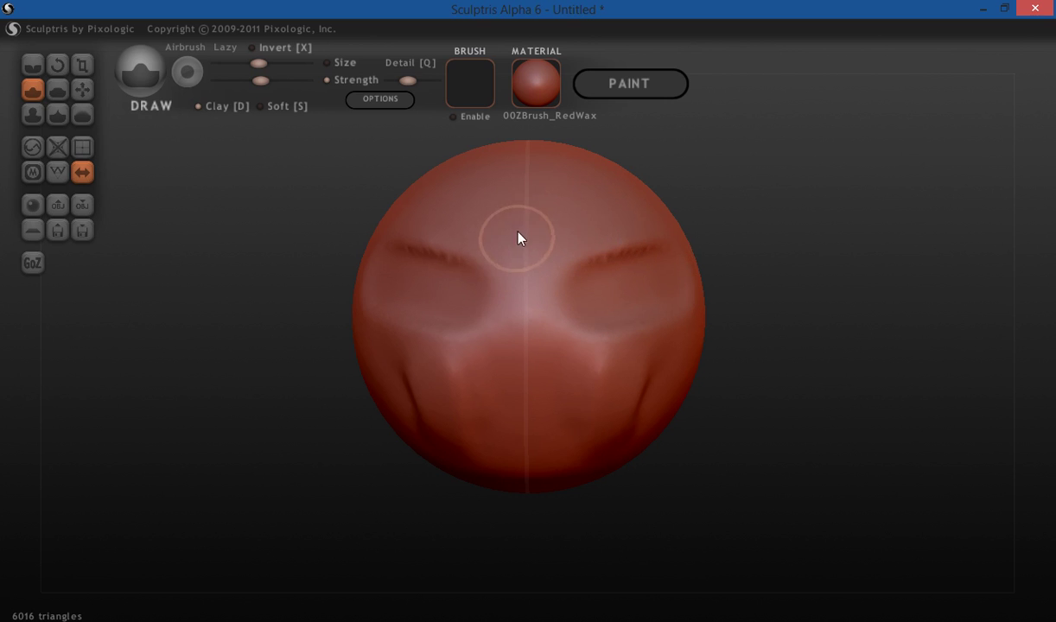
mouse_move(524, 210)
mouse_down()
mouse_move(524, 382)
mouse_move(531, 239)
mouse_up()
mouse_move(531, 309)
mouse_down()
mouse_move(527, 394)
mouse_move(533, 246)
mouse_move(530, 414)
mouse_move(527, 240)
mouse_move(526, 385)
mouse_move(504, 308)
mouse_move(527, 403)
mouse_move(525, 263)
mouse_move(519, 409)
mouse_move(523, 233)
mouse_move(510, 409)
mouse_move(521, 413)
mouse_move(527, 248)
mouse_move(526, 410)
mouse_move(540, 245)
mouse_up()
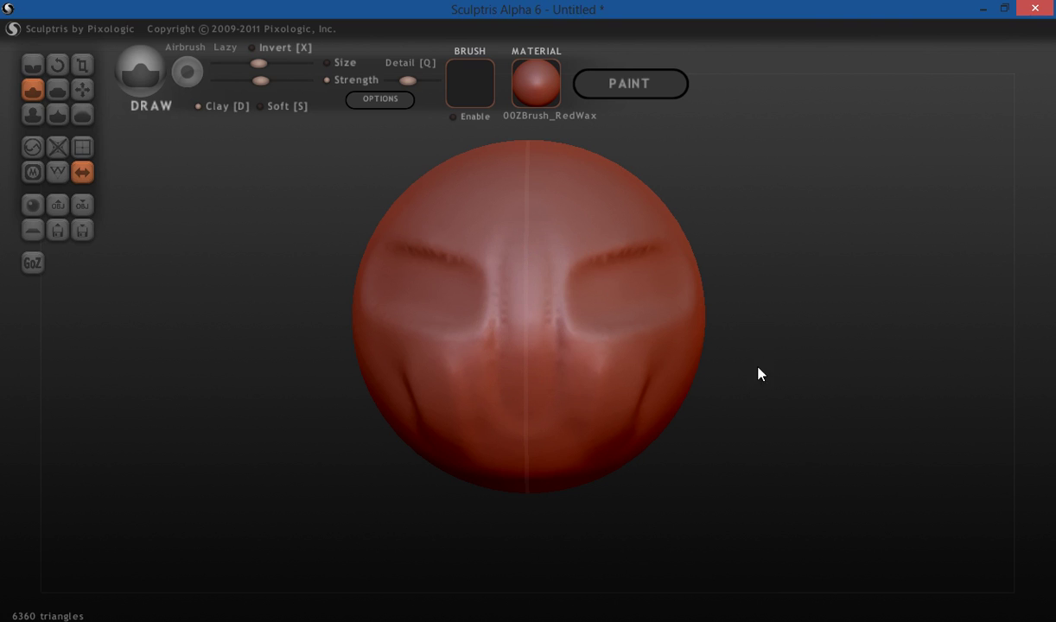
mouse_move(755, 374)
mouse_down()
mouse_move(790, 365)
mouse_move(771, 387)
mouse_move(794, 367)
mouse_up()
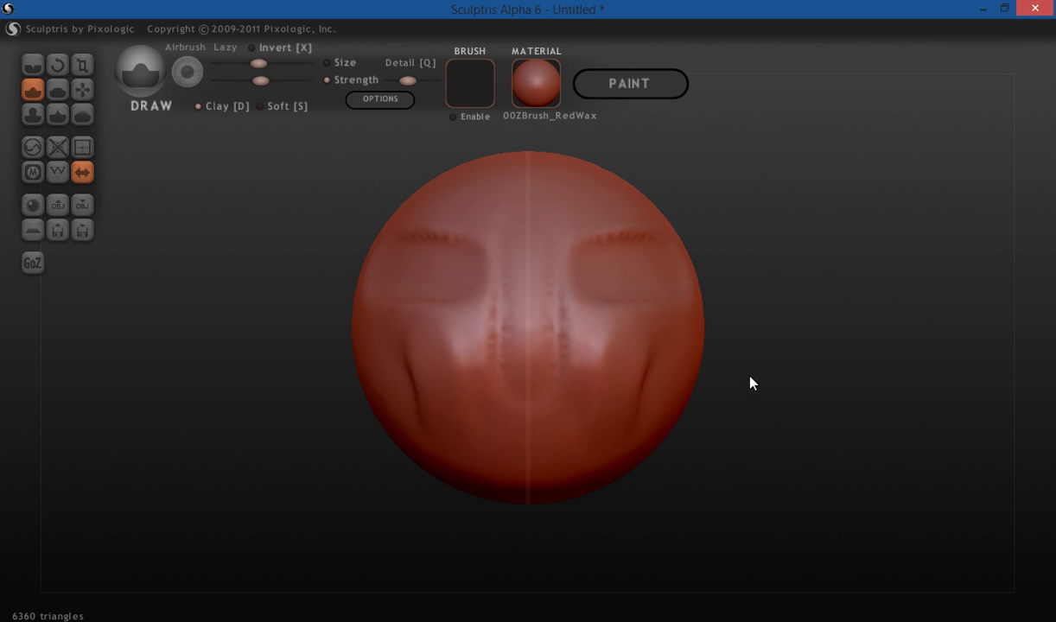
mouse_move(763, 372)
mouse_down()
mouse_move(778, 349)
mouse_move(771, 365)
mouse_up()
drag(776, 311, 777, 333)
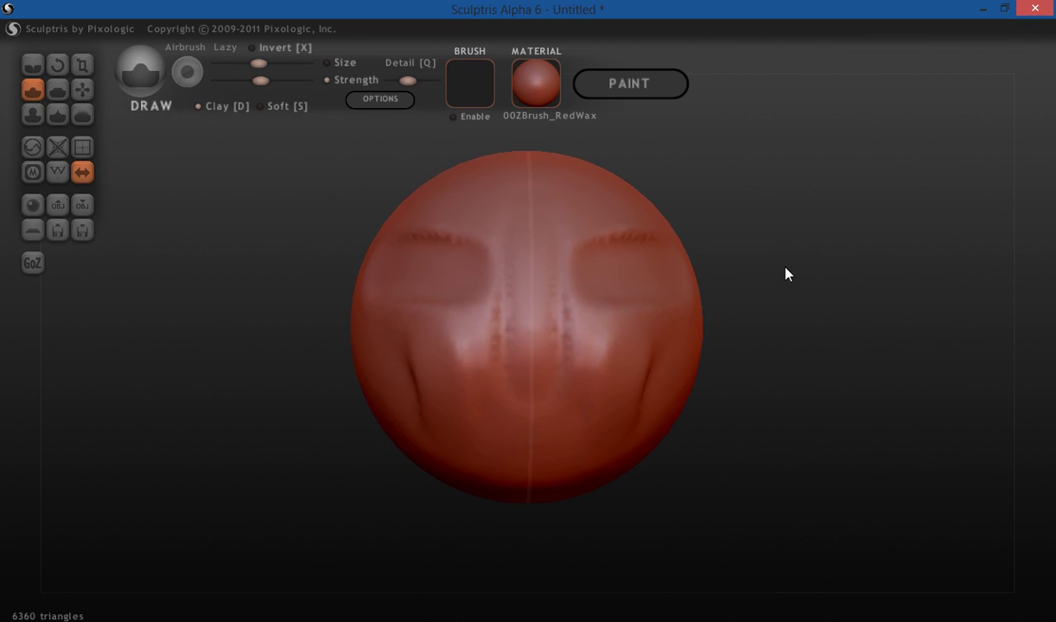
alt+drag(788, 269, 799, 245)
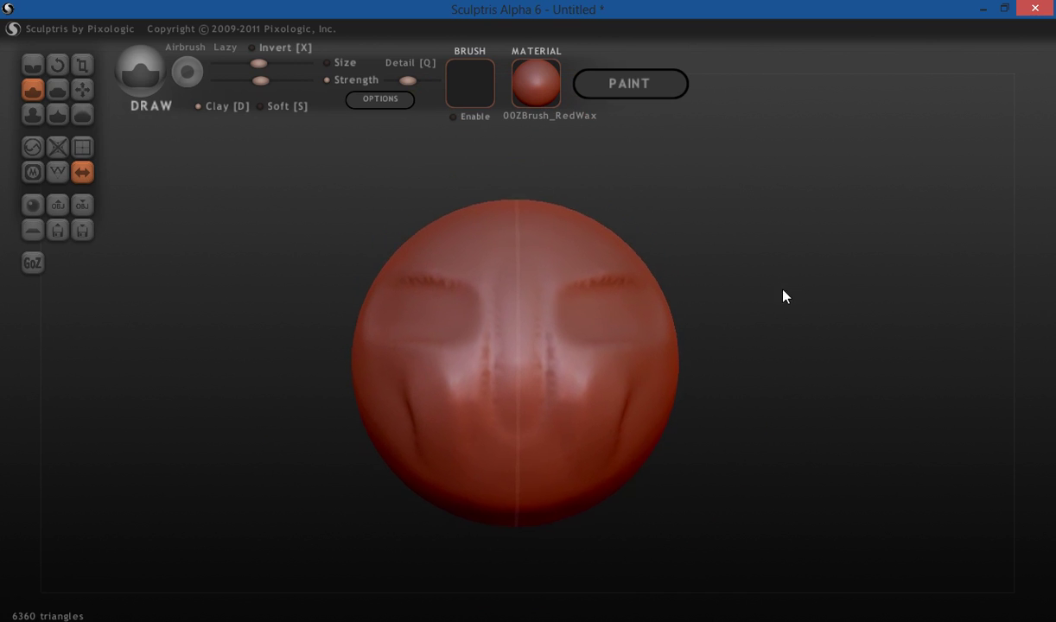
alt+drag(785, 280, 771, 316)
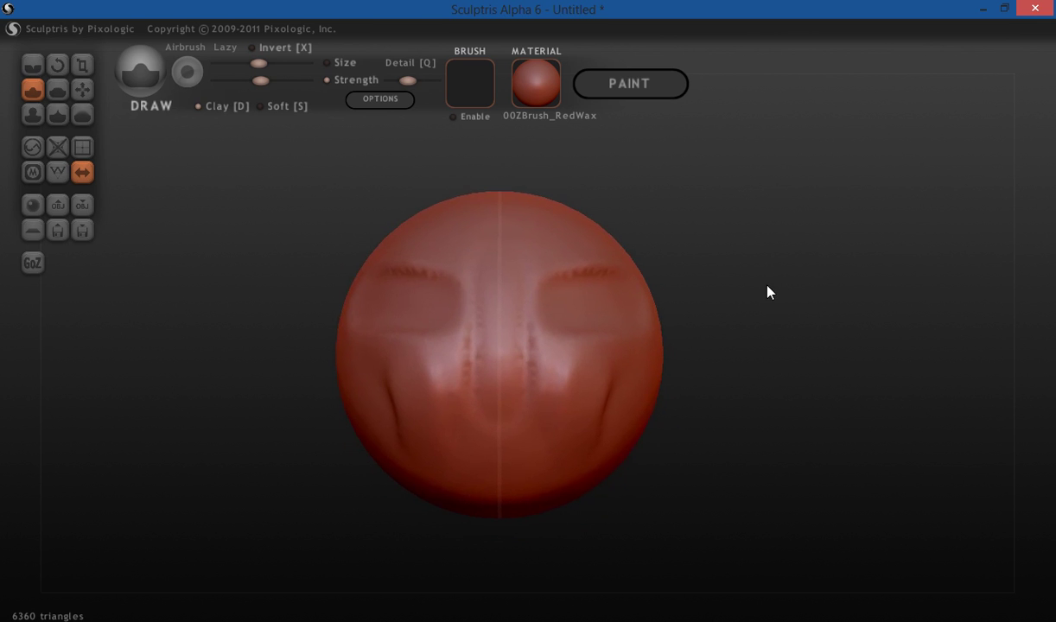
mouse_move(770, 292)
alt+right_down()
mouse_move(775, 372)
mouse_move(767, 266)
mouse_move(758, 373)
mouse_move(757, 299)
alt+right_up()
mouse_move(754, 313)
alt+mouse_down()
mouse_move(771, 345)
mouse_move(729, 337)
mouse_move(767, 295)
mouse_move(771, 320)
mouse_move(762, 294)
mouse_move(748, 328)
mouse_move(761, 327)
alt+mouse_up()
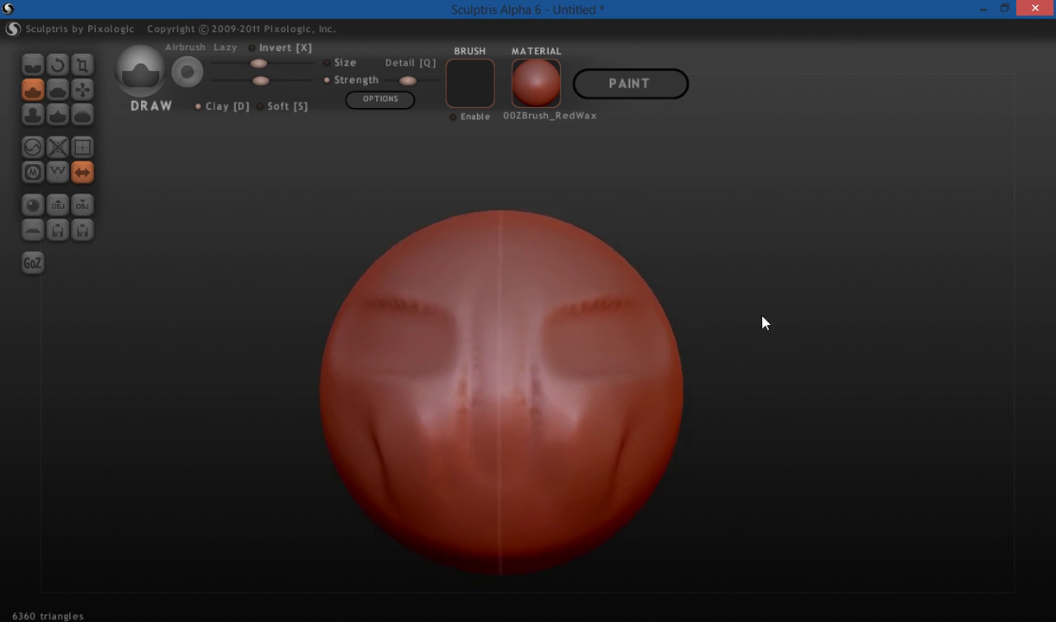
mouse_move(762, 314)
alt+right_down()
mouse_move(764, 400)
mouse_move(768, 288)
mouse_move(764, 344)
mouse_move(766, 299)
alt+right_up()
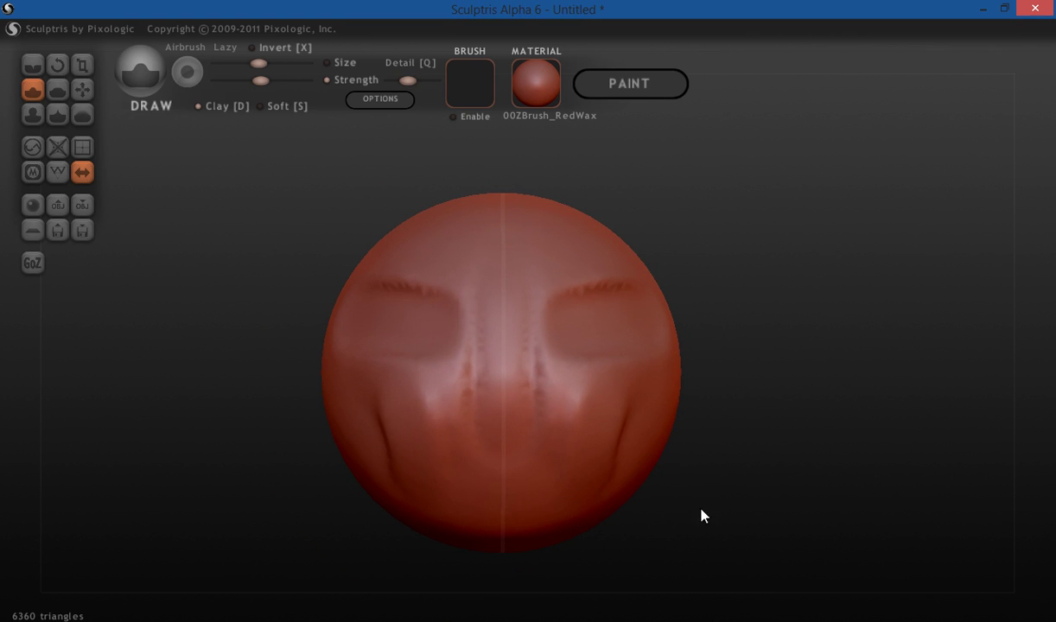
Check that the Touch My Gestures profile maps three-finger tap to Radial Menu, then minimize Wacom Tablet Properties
click(801, 610)
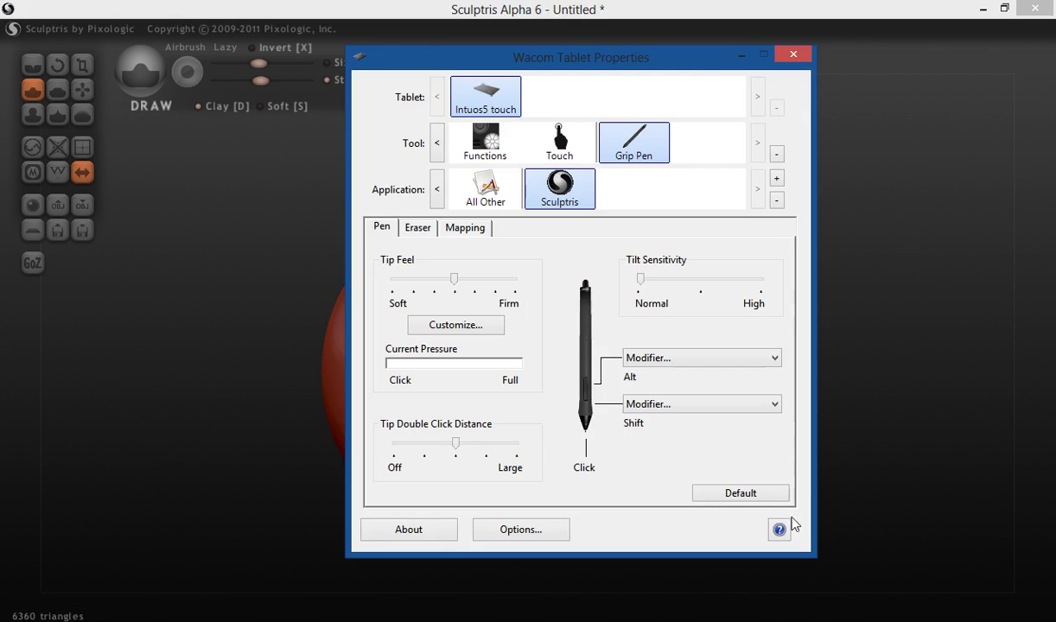
click(478, 145)
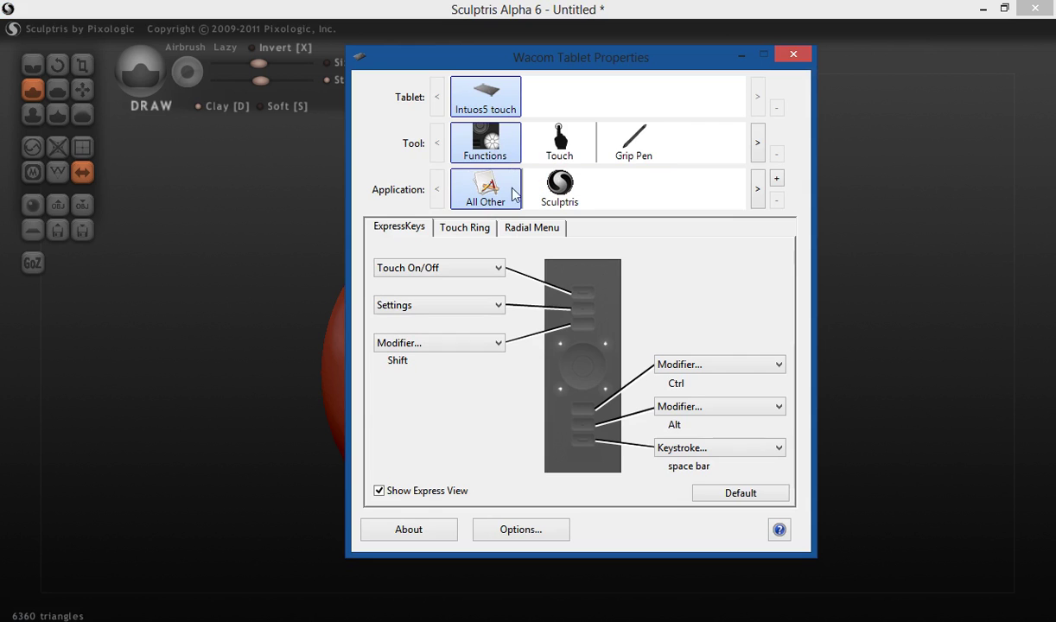
click(559, 144)
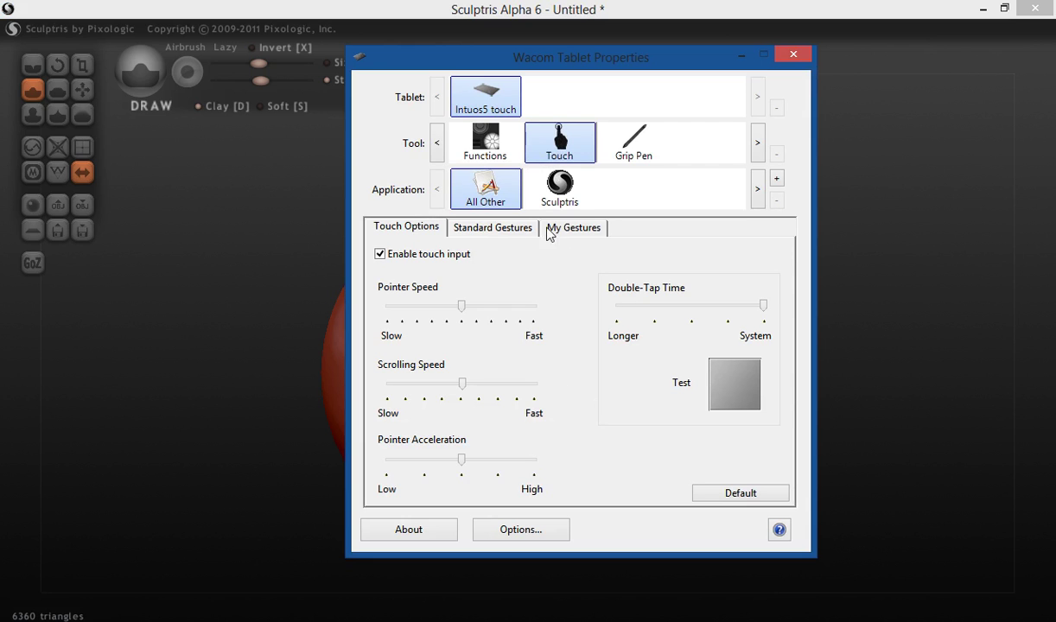
click(584, 229)
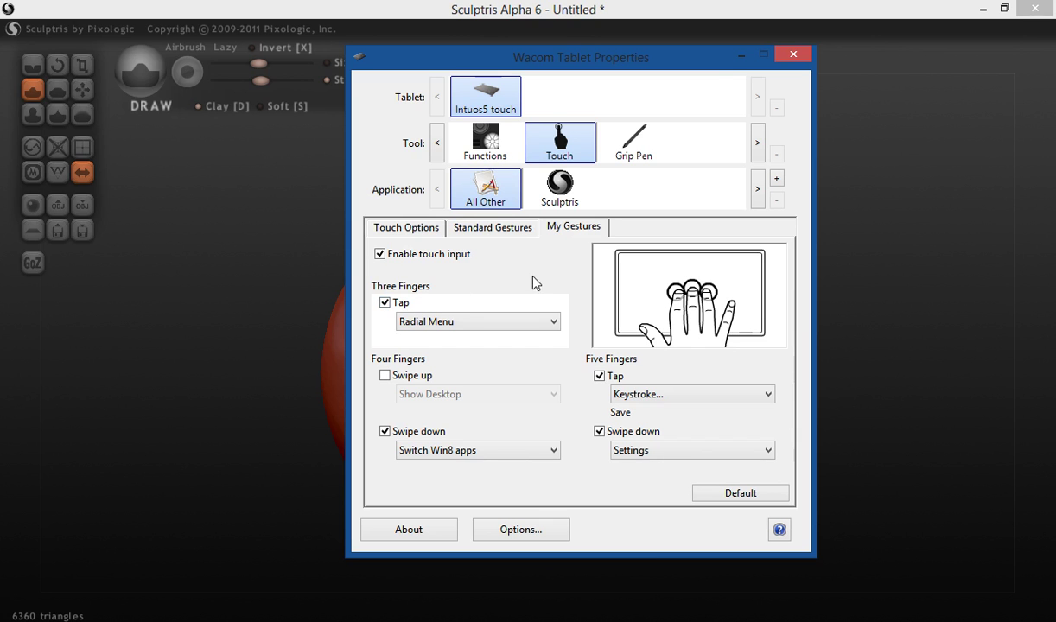
click(742, 57)
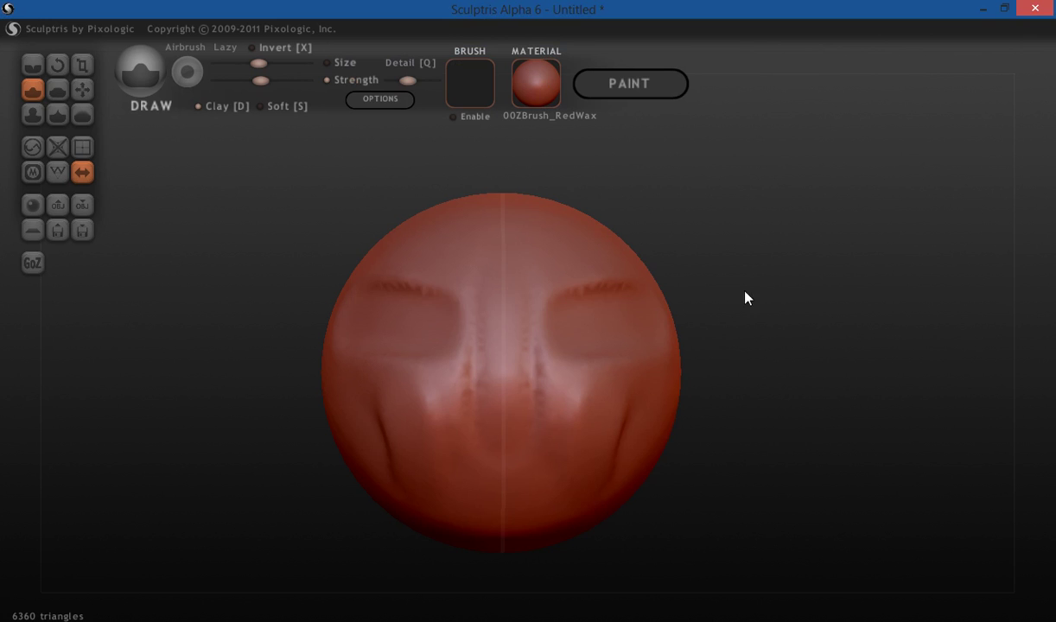
Try the radial brush menu in Sculptris, dismiss it, and reopen Wacom Tablet Properties
key(space)
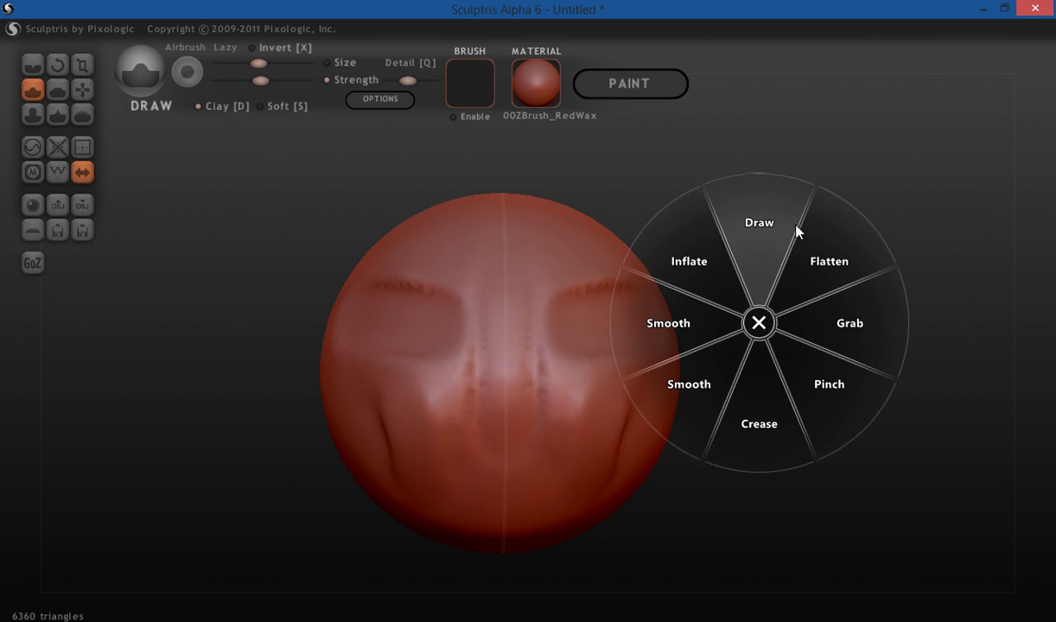
click(736, 117)
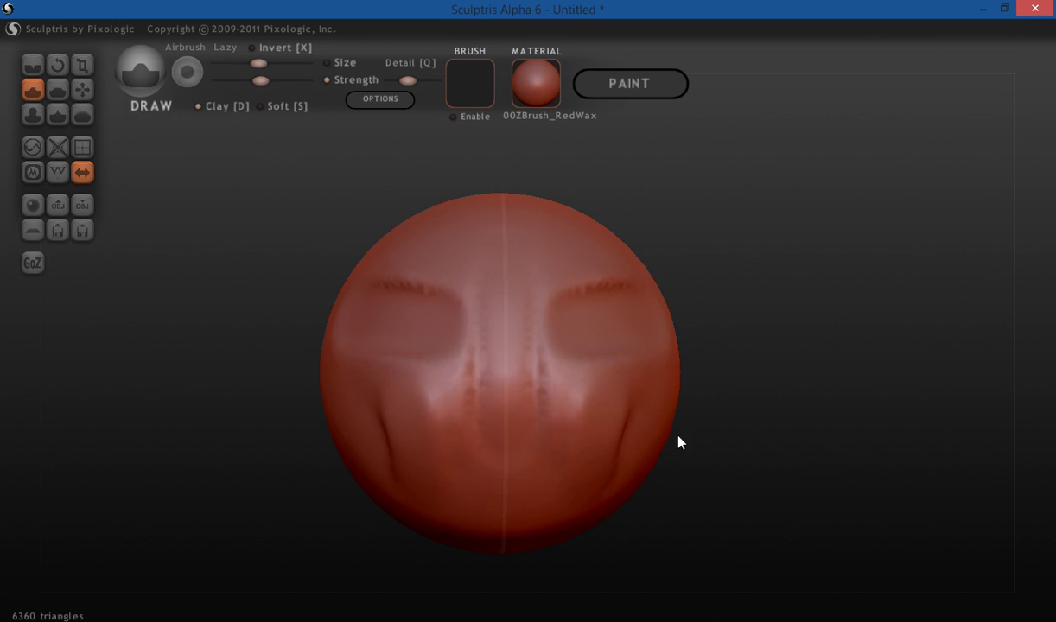
mouse_move(692, 616)
click(805, 614)
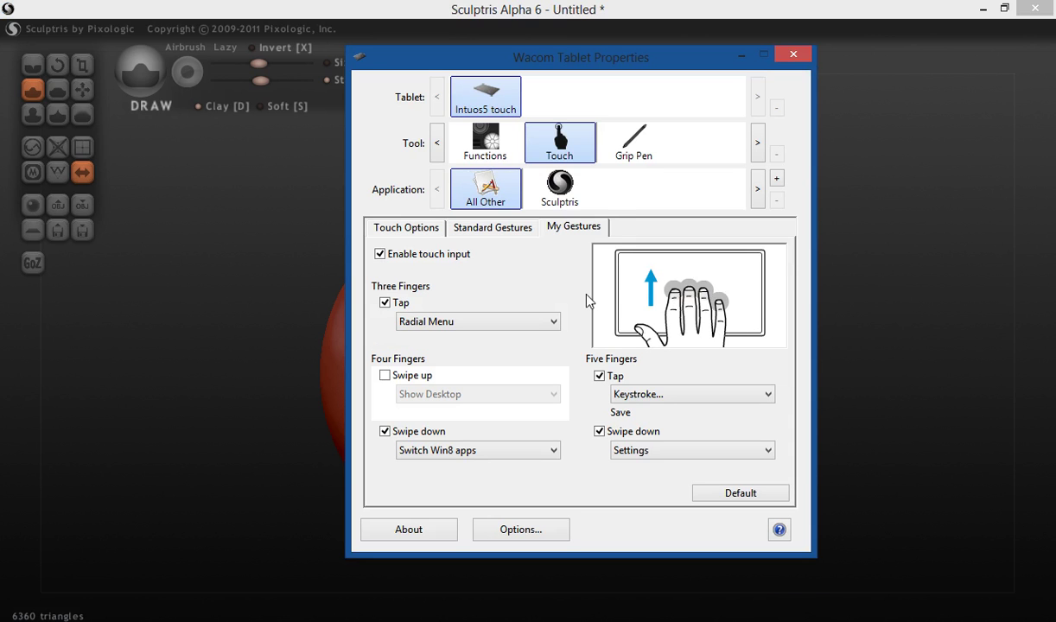
Inspect the Functions radial menu configuration, selecting its Step Forward slice, then return to button mappings
click(489, 145)
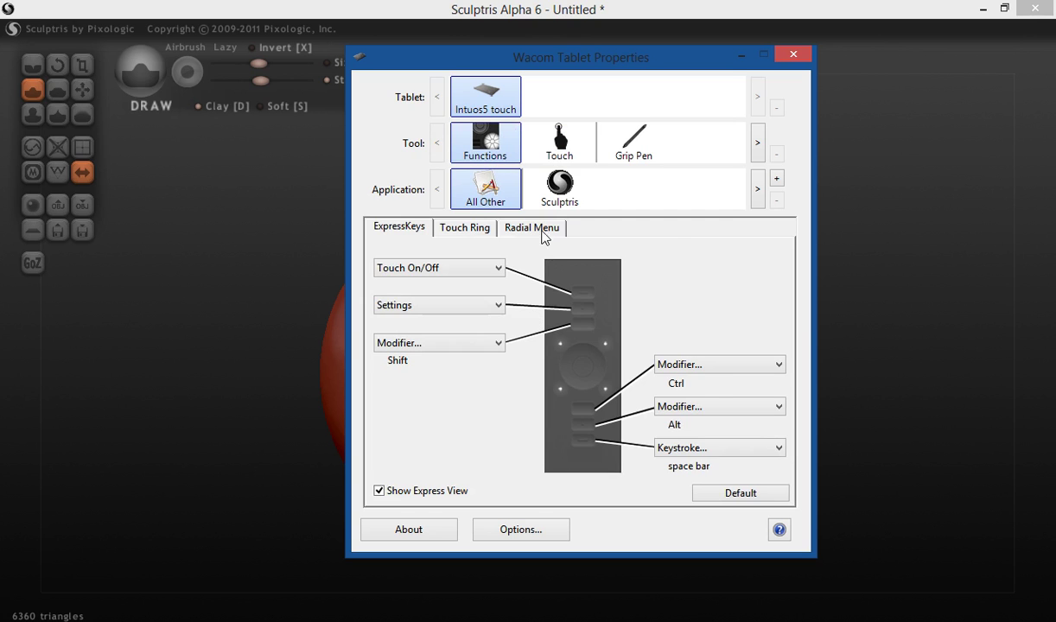
click(540, 230)
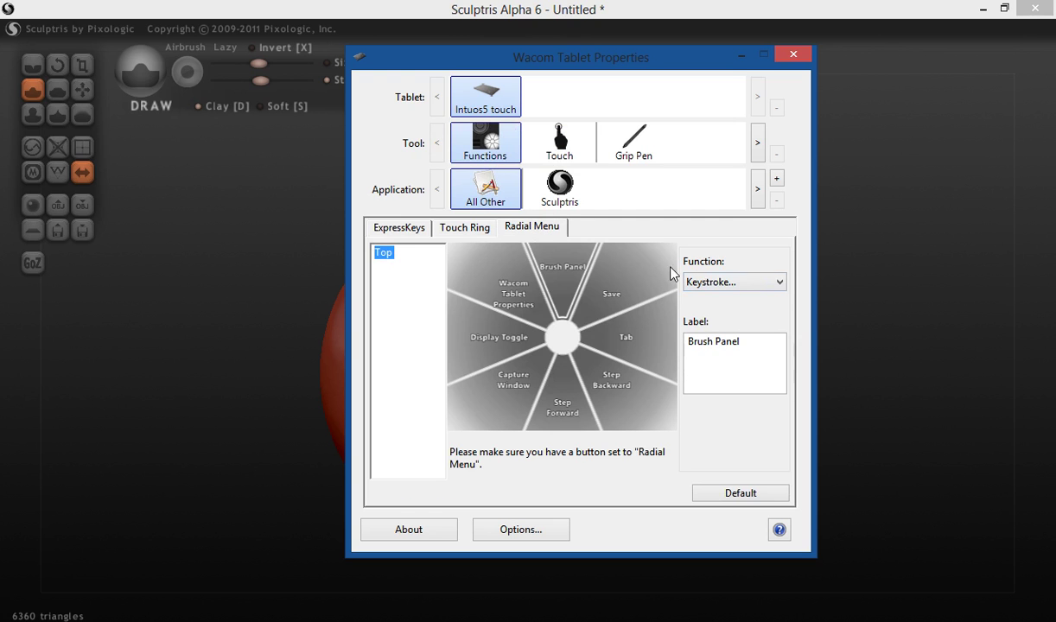
click(577, 423)
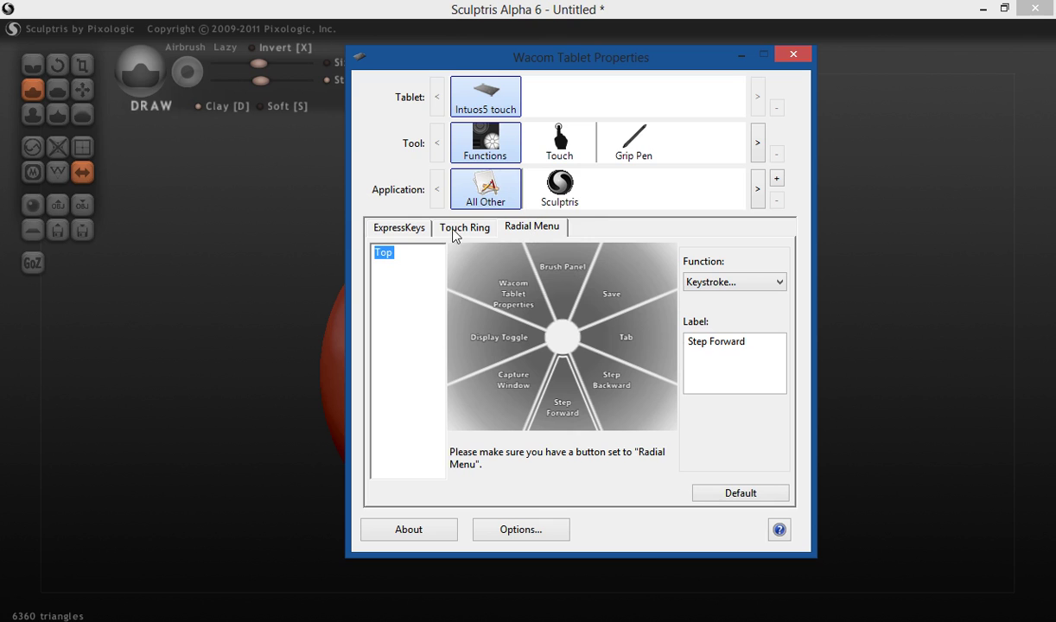
click(403, 229)
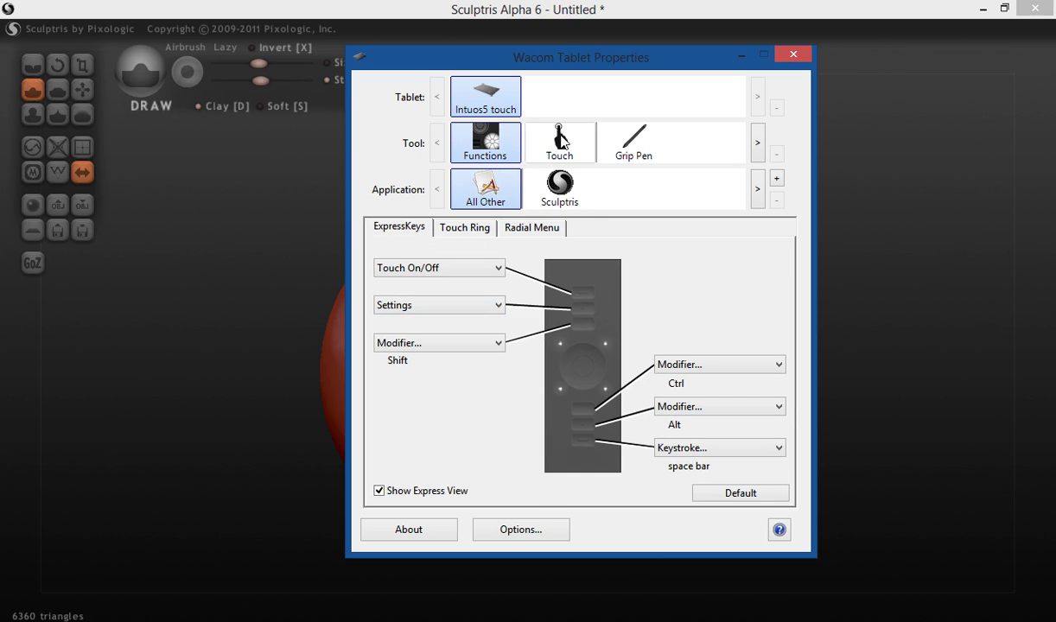
Show the Touch tool's Standard Gestures for All Other applications
click(579, 152)
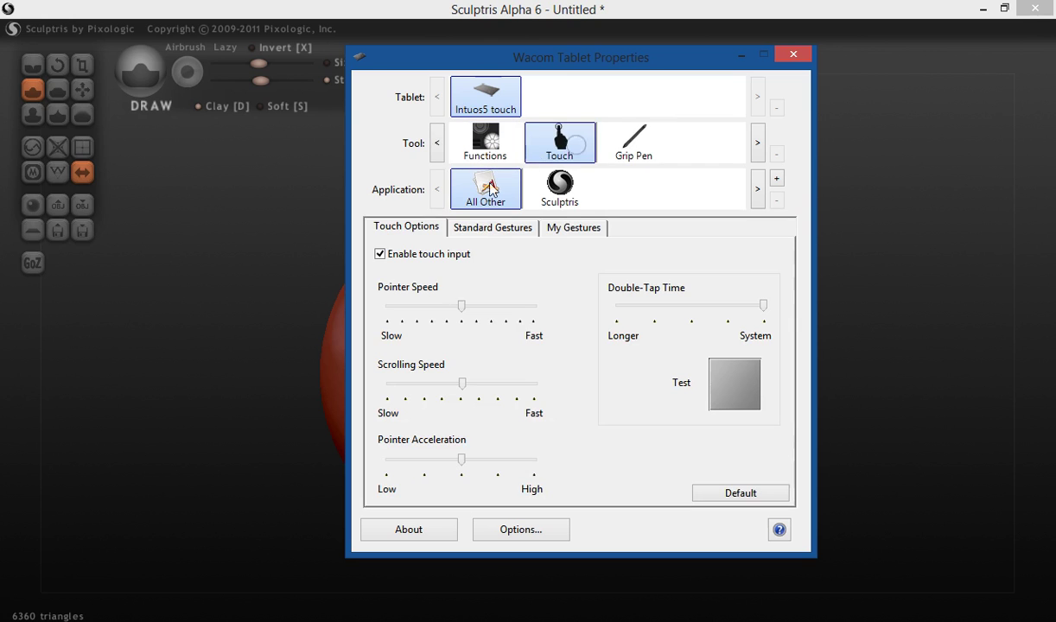
click(580, 228)
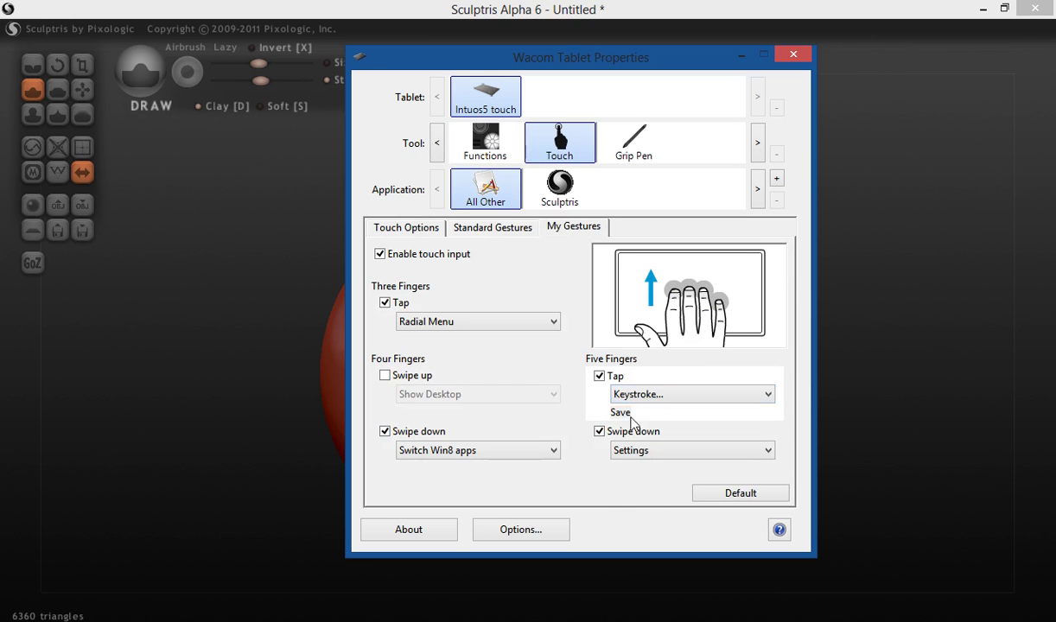
click(511, 236)
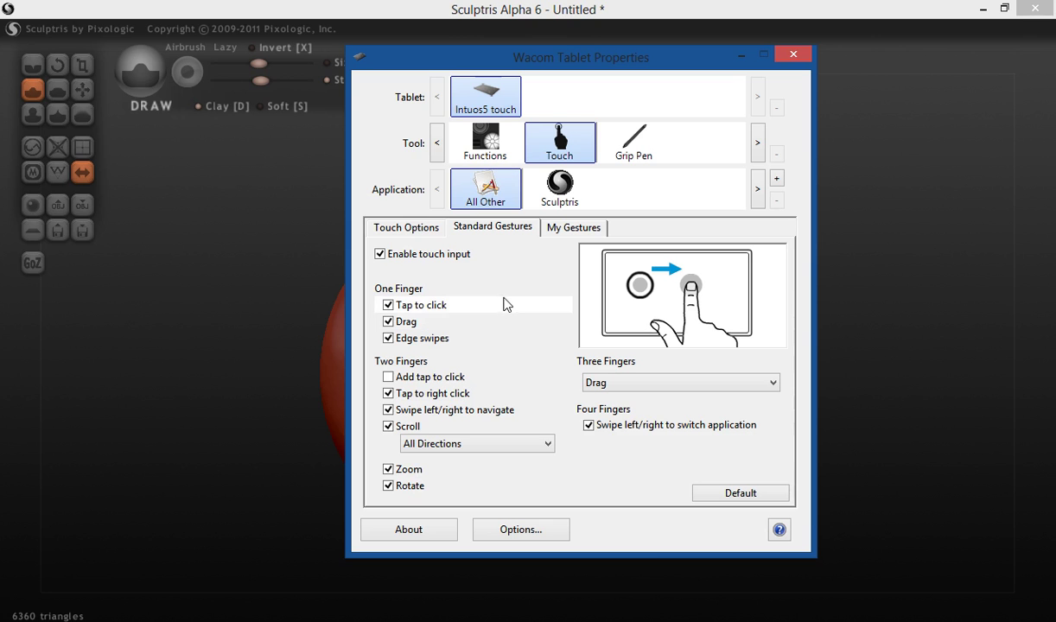
Minimize Wacom Tablet Properties and zoom in and out on the sphere in Sculptris
click(741, 57)
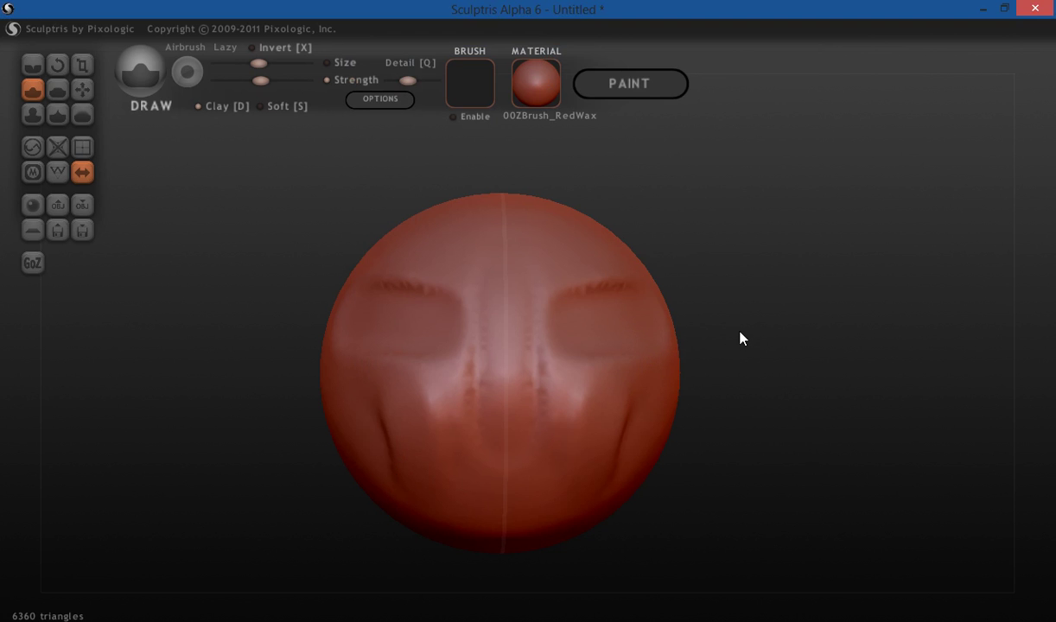
scroll(739, 339, down, 3)
scroll(739, 339, up, 5)
scroll(739, 339, down, 5)
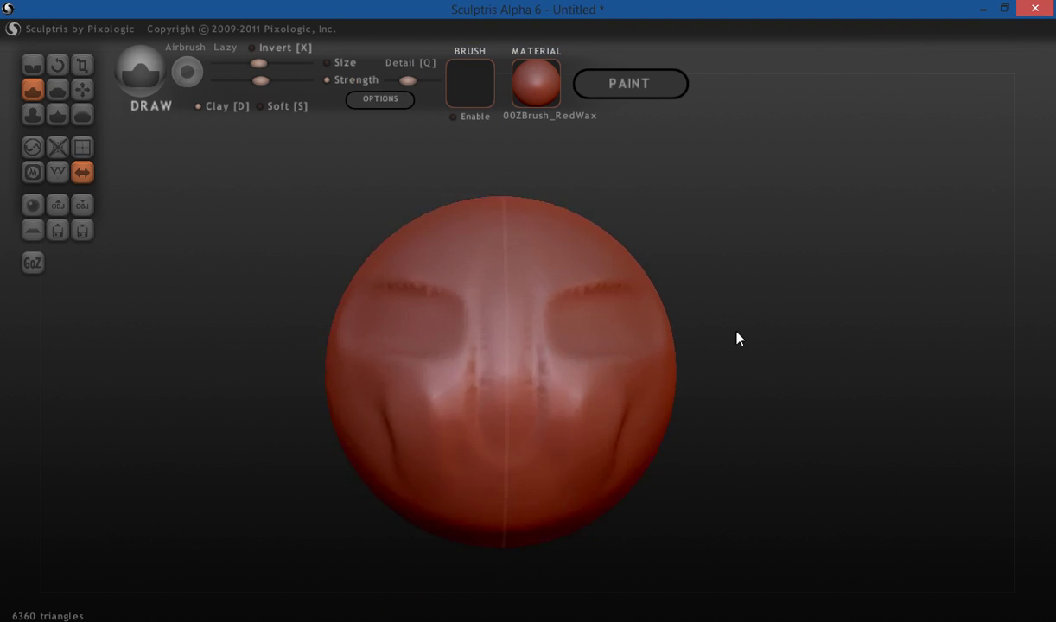
scroll(739, 339, up, 4)
scroll(737, 340, down, 5)
scroll(736, 340, up, 4)
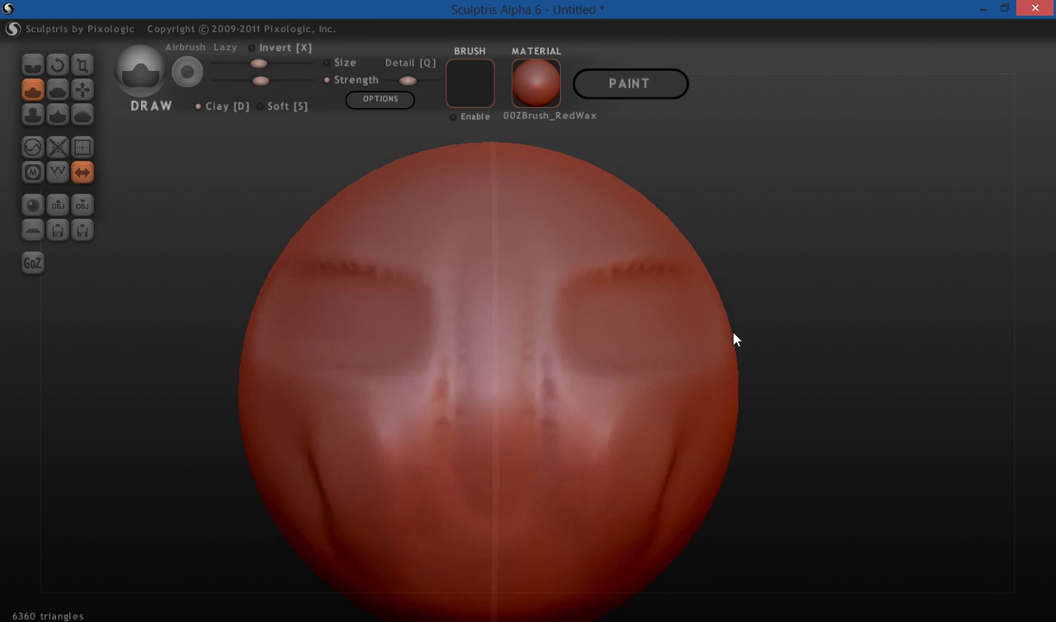
scroll(736, 339, down, 3)
scroll(736, 340, up, 4)
scroll(735, 339, down, 5)
scroll(732, 337, up, 3)
scroll(731, 337, down, 4)
Orbit and zoom the sphere back to a front-on view of the rough face
drag(736, 356, 754, 382)
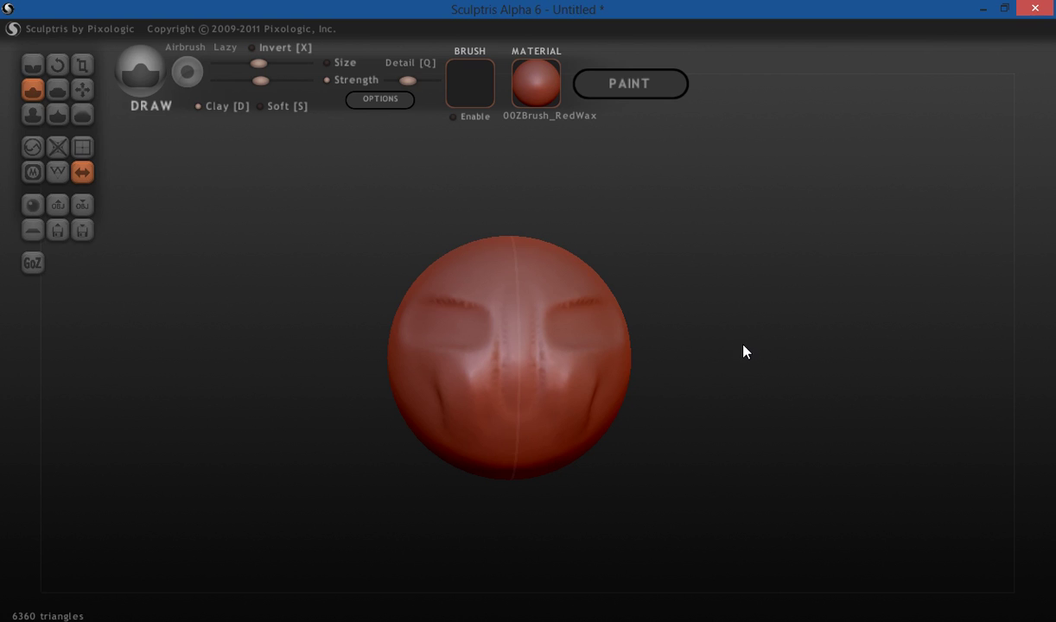
mouse_move(729, 363)
mouse_down()
mouse_move(741, 343)
mouse_move(729, 349)
mouse_up()
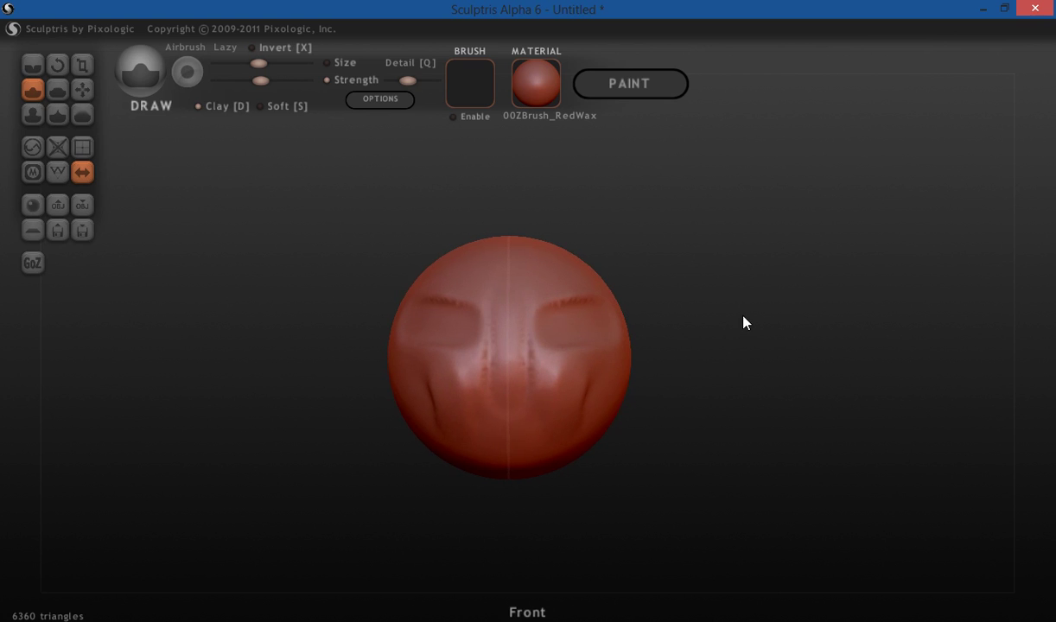
scroll(740, 324, down, 2)
scroll(740, 324, up, 6)
scroll(740, 324, down, 2)
scroll(740, 324, down, 2)
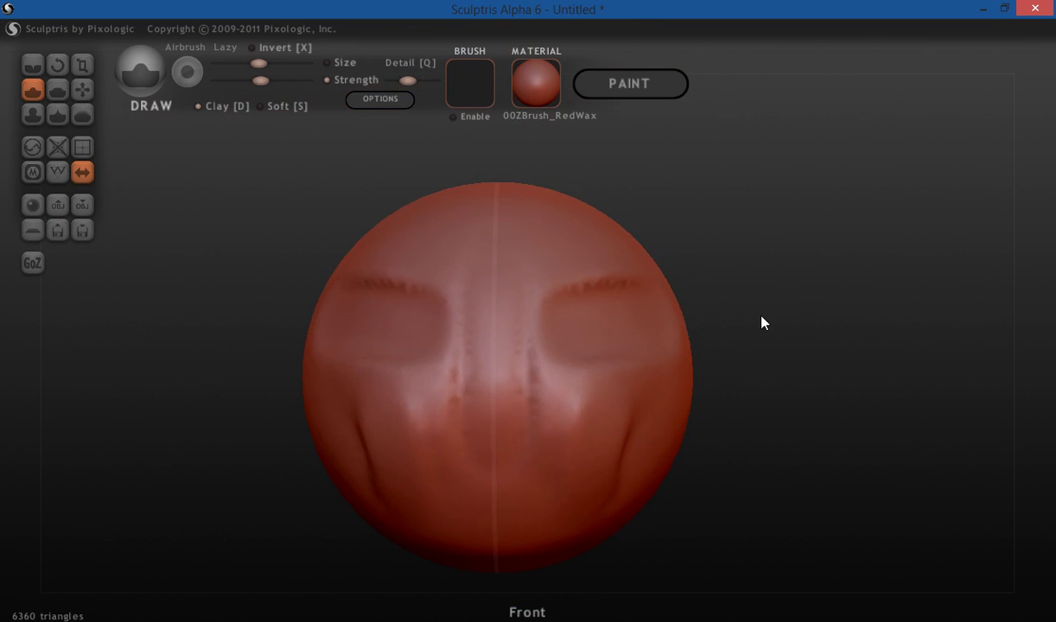
drag(762, 321, 764, 357)
scroll(783, 330, down, 2)
scroll(769, 321, up, 3)
scroll(771, 318, down, 4)
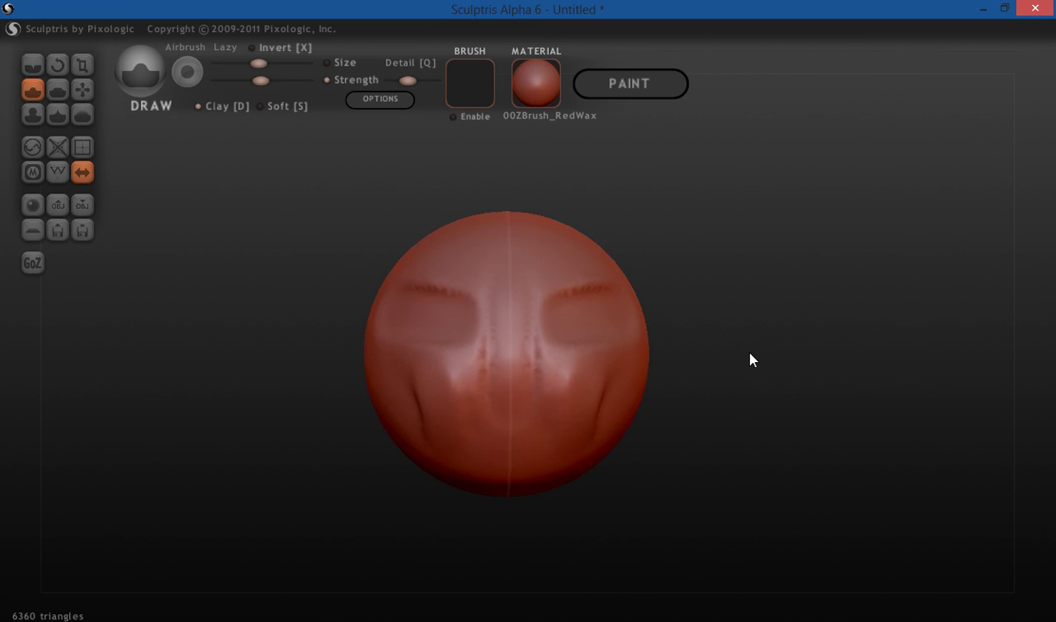
scroll(752, 359, down, 4)
scroll(753, 357, up, 4)
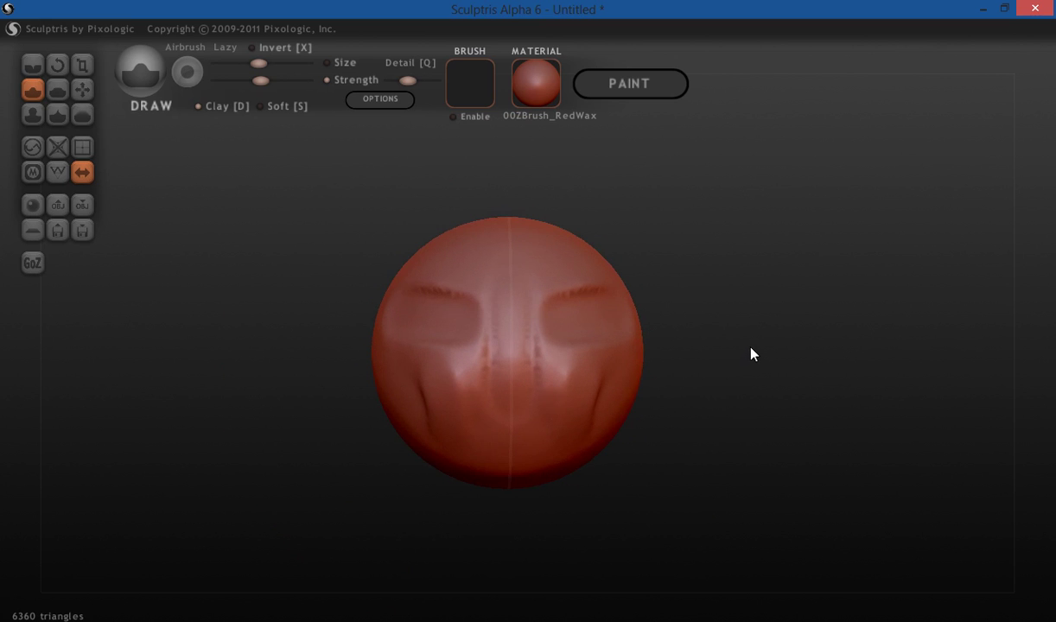
key(space)
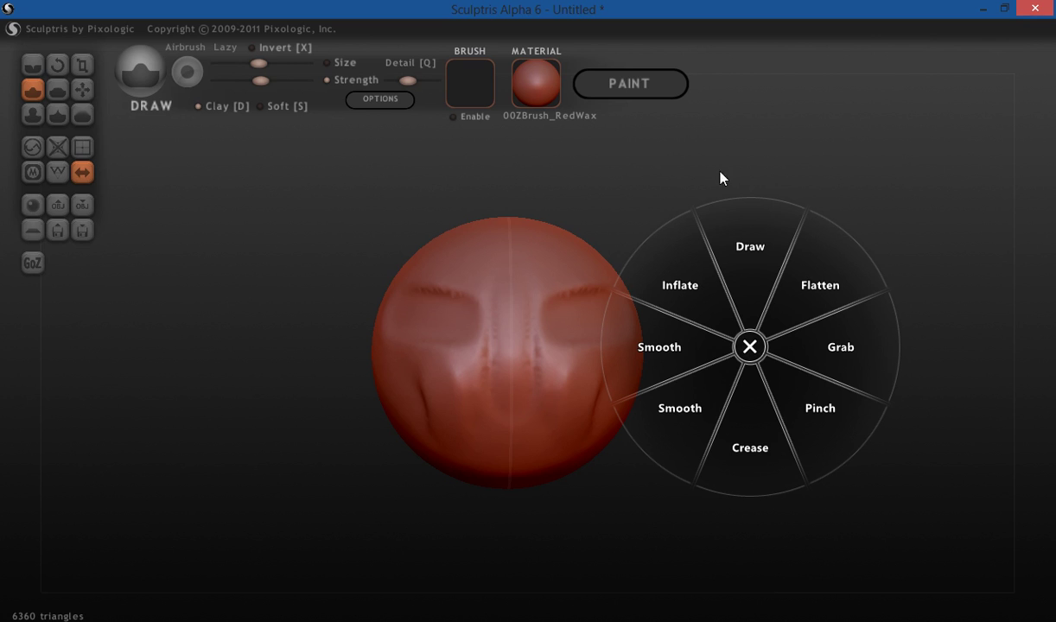
click(620, 491)
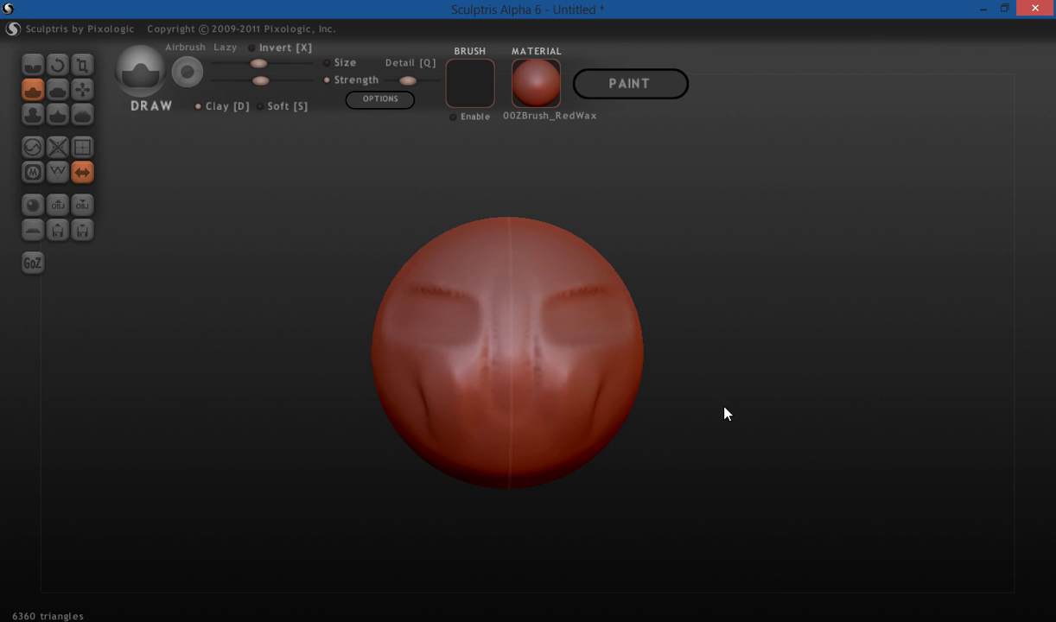
mouse_move(752, 402)
mouse_down()
mouse_move(773, 395)
mouse_move(717, 434)
mouse_move(781, 382)
mouse_move(778, 406)
mouse_up()
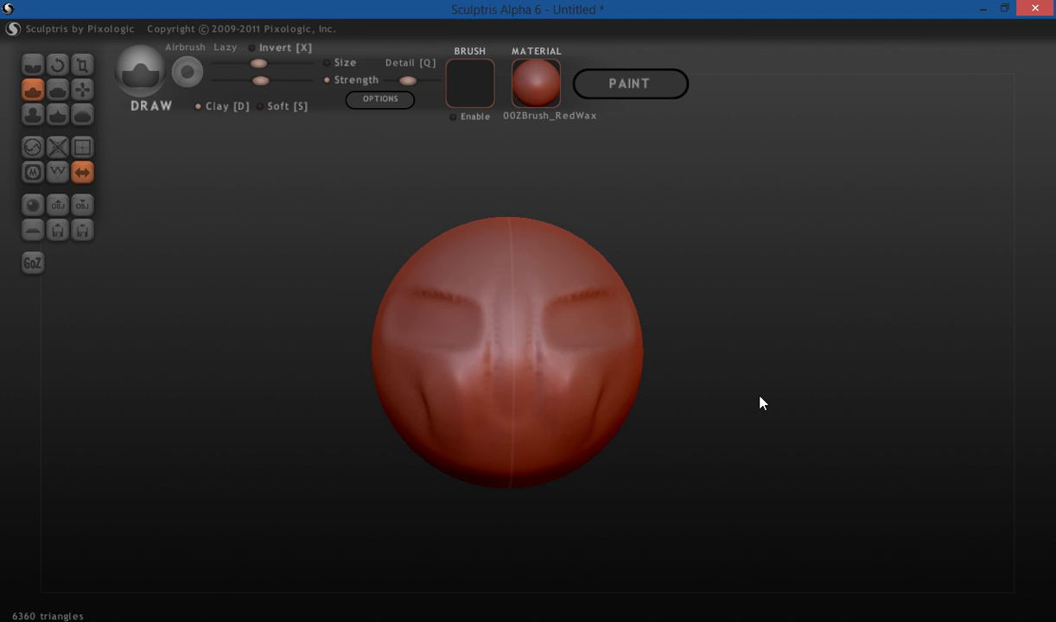
scroll(759, 399, up, 5)
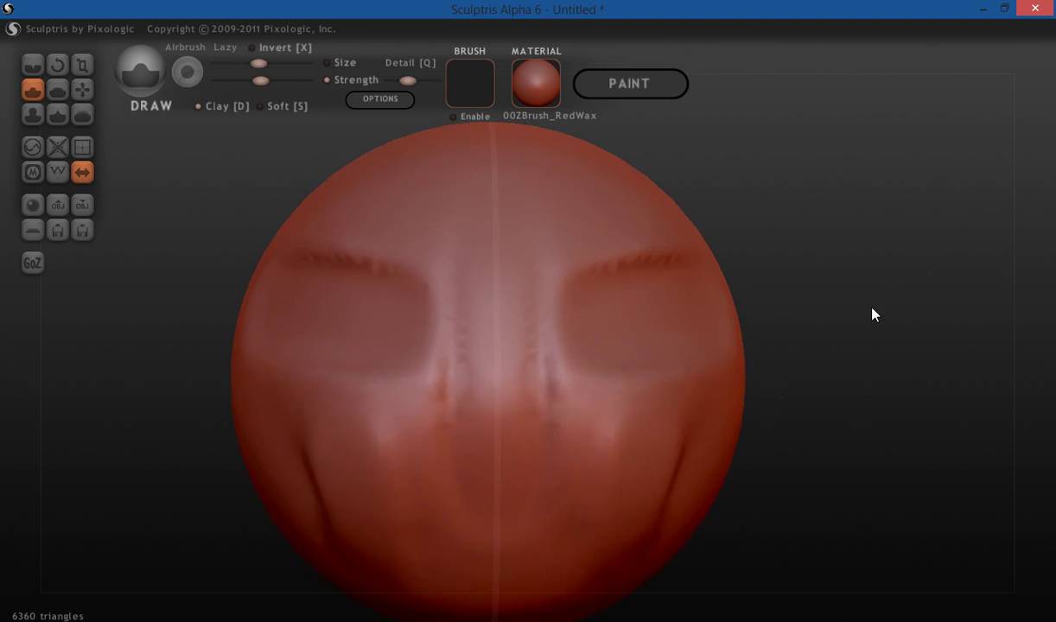
Raise and reshape a nose ridge between the eyes with Draw brush strokes
mouse_move(875, 316)
mouse_down()
mouse_move(836, 288)
mouse_move(854, 340)
mouse_up()
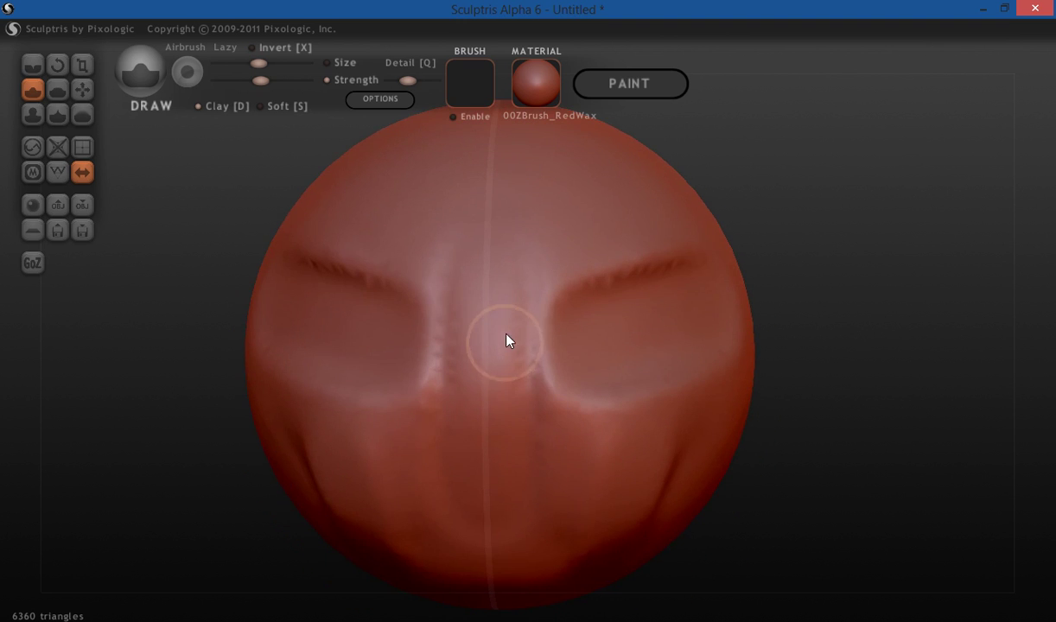
mouse_move(507, 336)
mouse_down()
mouse_move(514, 460)
mouse_move(495, 379)
mouse_up()
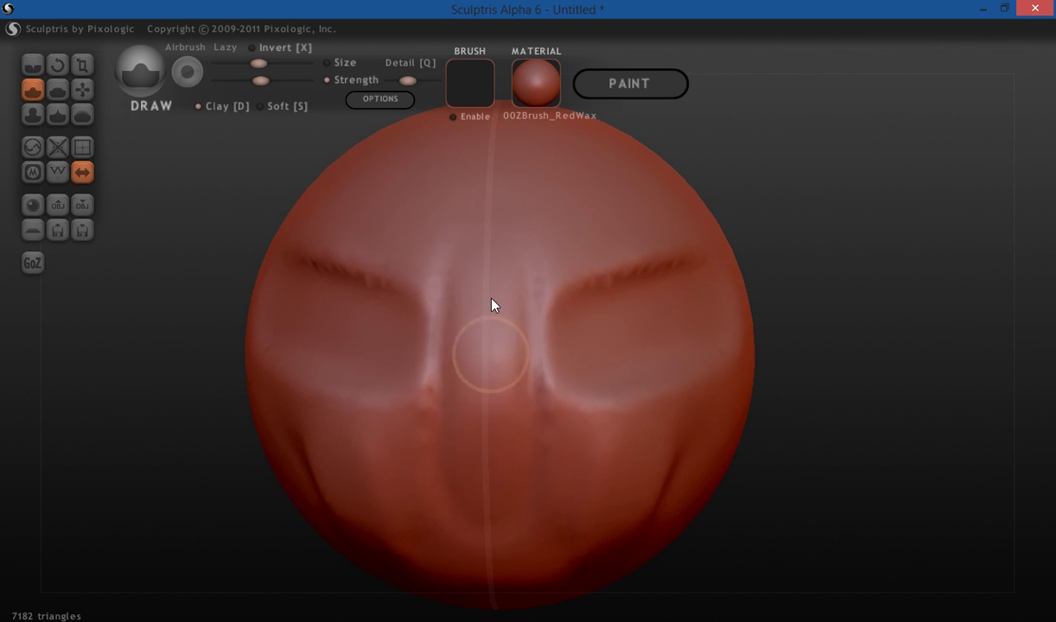
mouse_move(494, 298)
mouse_down()
mouse_move(487, 497)
mouse_move(478, 349)
mouse_move(485, 417)
mouse_move(542, 264)
mouse_move(526, 284)
mouse_move(577, 299)
mouse_move(520, 248)
mouse_move(564, 298)
mouse_move(563, 324)
mouse_move(558, 301)
mouse_move(596, 265)
mouse_move(668, 240)
mouse_move(565, 309)
mouse_move(673, 247)
mouse_move(719, 247)
mouse_move(590, 288)
mouse_move(560, 322)
mouse_move(581, 292)
mouse_move(696, 254)
mouse_move(583, 290)
mouse_move(561, 322)
mouse_move(638, 264)
mouse_move(696, 252)
mouse_move(590, 285)
mouse_move(557, 332)
mouse_move(582, 297)
mouse_move(701, 244)
mouse_move(729, 245)
mouse_move(634, 248)
mouse_move(592, 296)
mouse_move(689, 252)
mouse_move(597, 286)
mouse_move(539, 356)
mouse_move(536, 419)
mouse_move(539, 315)
mouse_move(535, 479)
mouse_move(531, 399)
mouse_move(538, 348)
mouse_move(541, 523)
mouse_move(603, 396)
mouse_up()
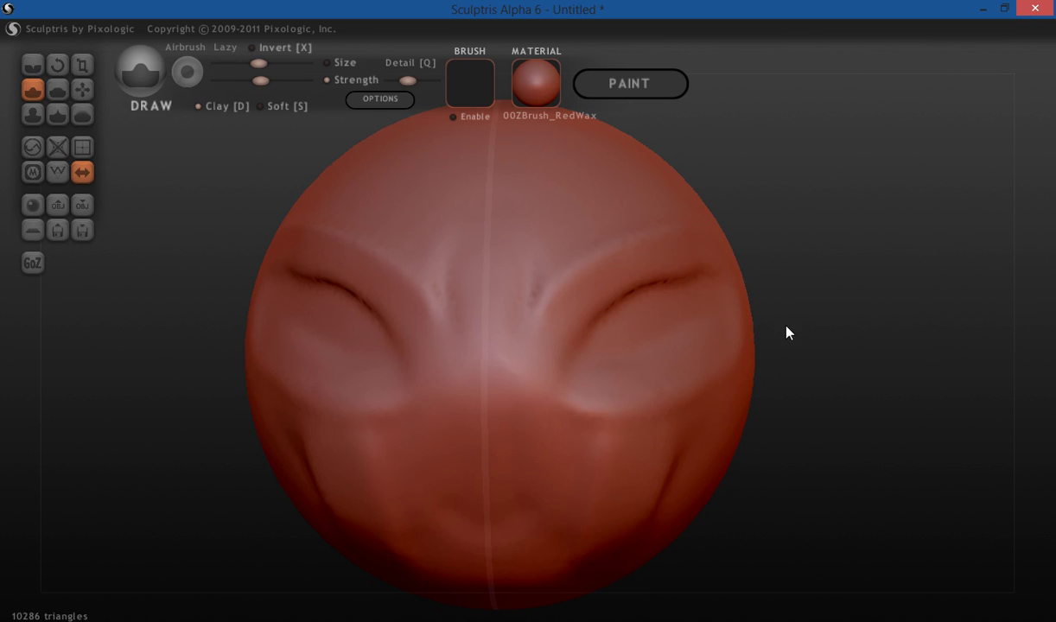
mouse_move(784, 331)
mouse_down()
mouse_move(810, 283)
mouse_move(773, 377)
mouse_up()
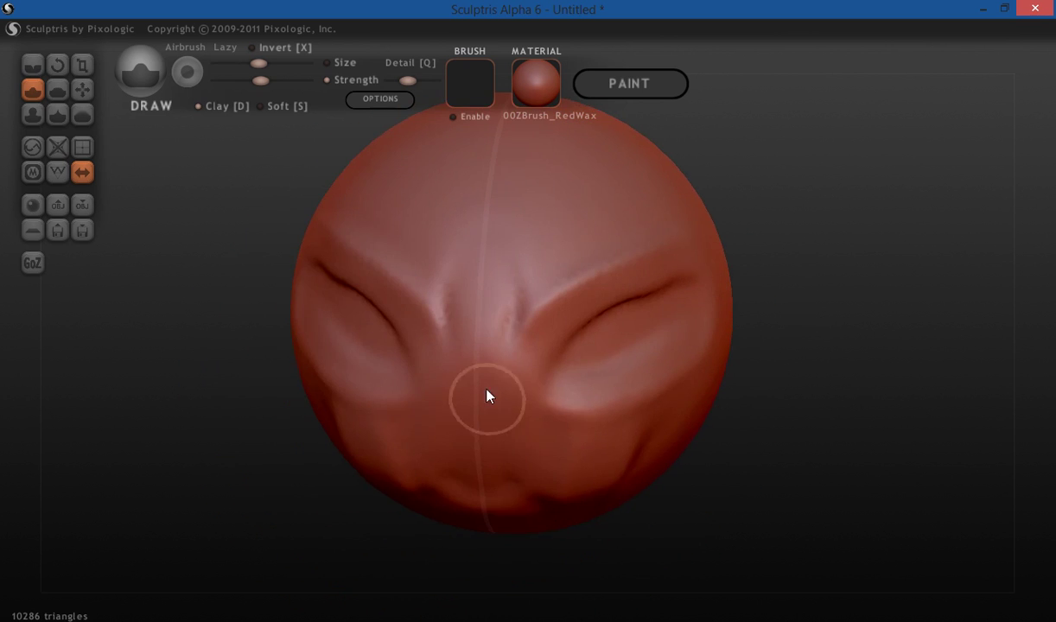
mouse_move(480, 384)
mouse_down()
mouse_move(479, 457)
mouse_move(467, 351)
mouse_move(469, 420)
mouse_move(540, 255)
mouse_move(495, 353)
mouse_move(640, 231)
mouse_move(535, 314)
mouse_move(700, 222)
mouse_move(790, 272)
mouse_move(775, 239)
mouse_move(597, 337)
mouse_up()
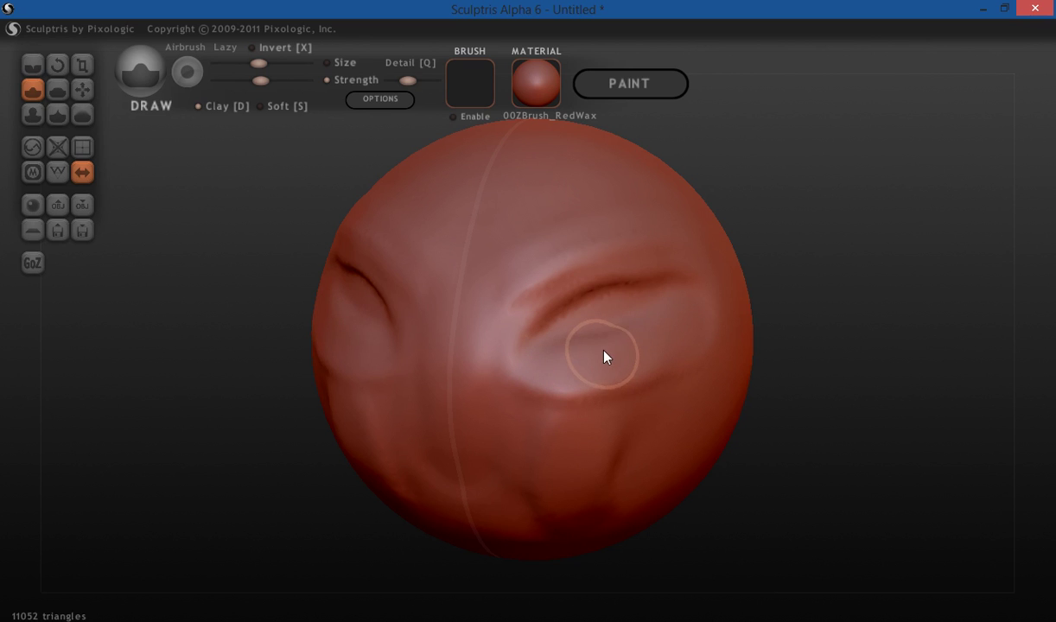
Shrink the brush size and lengthen and deepen the eye creases
key(space)
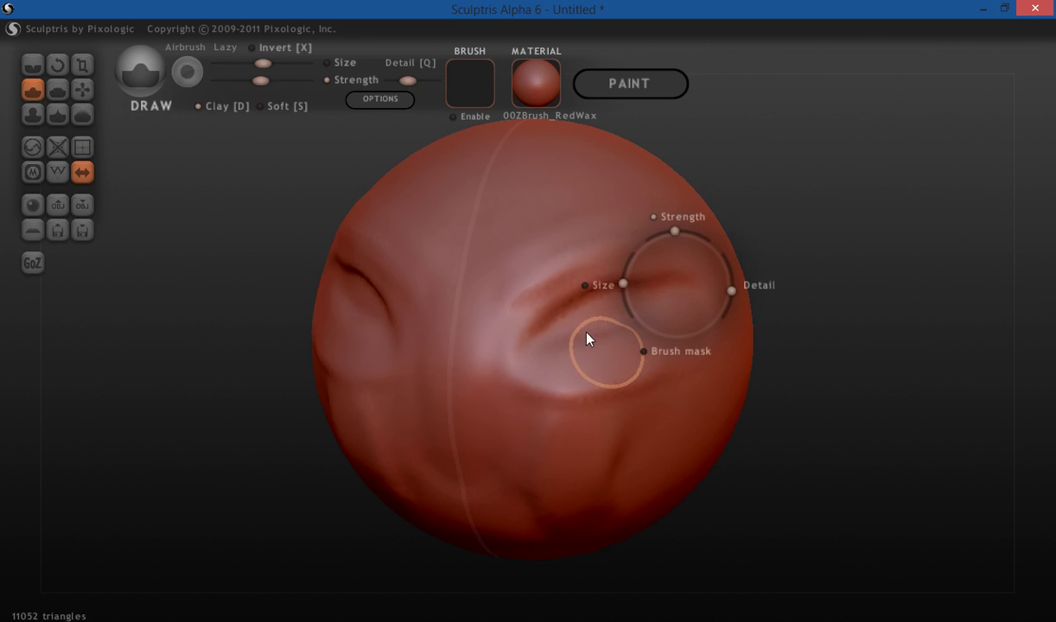
mouse_move(587, 338)
mouse_down()
mouse_move(585, 368)
mouse_move(537, 351)
mouse_move(590, 356)
mouse_move(674, 313)
mouse_move(564, 356)
mouse_move(594, 353)
mouse_move(678, 298)
mouse_up()
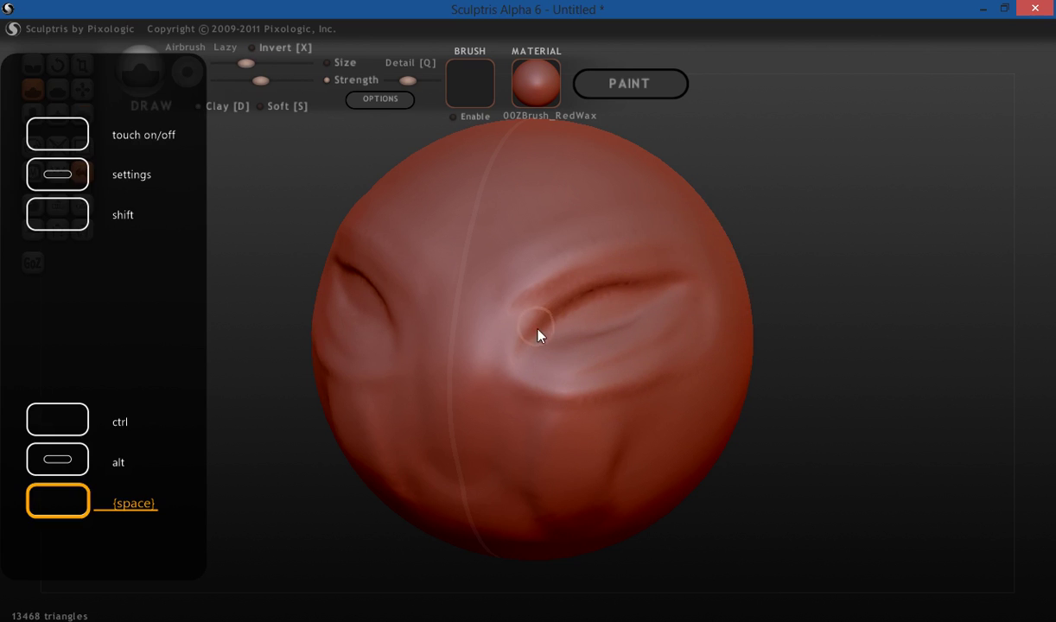
mouse_move(540, 337)
mouse_down()
mouse_move(636, 268)
mouse_move(543, 319)
mouse_move(539, 334)
mouse_move(603, 291)
mouse_up()
mouse_move(540, 337)
mouse_down()
mouse_move(605, 283)
mouse_move(681, 288)
mouse_up()
Sharpen the nose bridge and carve a crease under the right eye
mouse_move(832, 344)
mouse_down()
mouse_move(875, 286)
mouse_move(853, 298)
mouse_up()
mouse_move(477, 309)
mouse_down()
mouse_move(480, 385)
mouse_move(486, 285)
mouse_move(484, 406)
mouse_move(478, 291)
mouse_move(479, 387)
mouse_move(486, 308)
mouse_move(500, 422)
mouse_up()
mouse_move(557, 339)
mouse_down()
mouse_move(605, 375)
mouse_move(607, 335)
mouse_move(598, 457)
mouse_move(649, 336)
mouse_move(659, 334)
mouse_move(626, 411)
mouse_move(663, 327)
mouse_move(623, 399)
mouse_move(700, 301)
mouse_move(680, 316)
mouse_move(612, 477)
mouse_up()
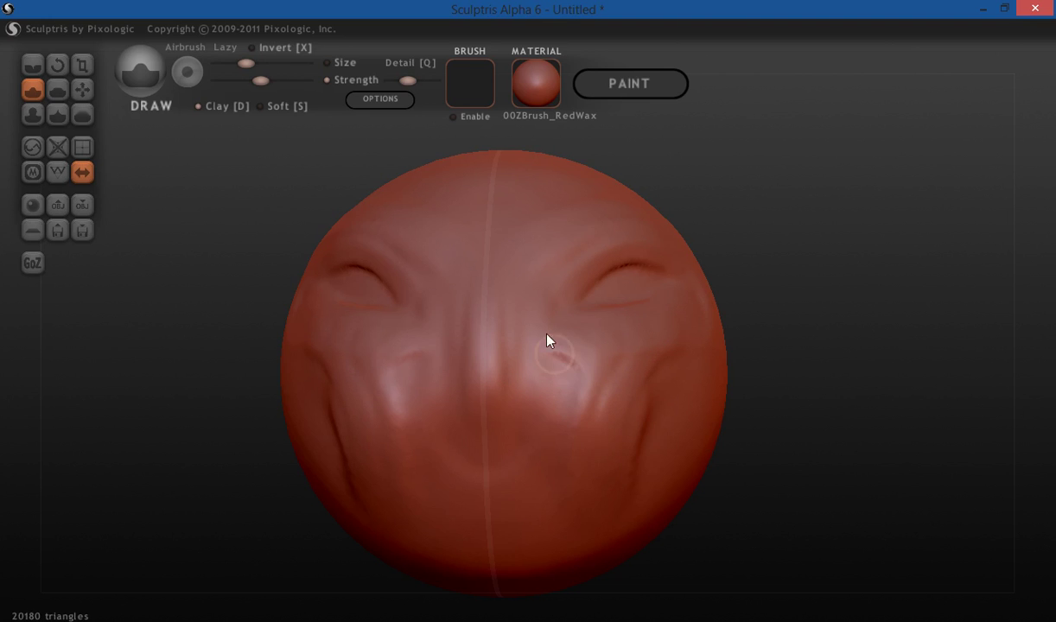
Refine the right cheek crease and deepen the right eye's upper lid
mouse_move(548, 336)
mouse_down()
mouse_move(606, 465)
mouse_move(577, 342)
mouse_move(668, 314)
mouse_up()
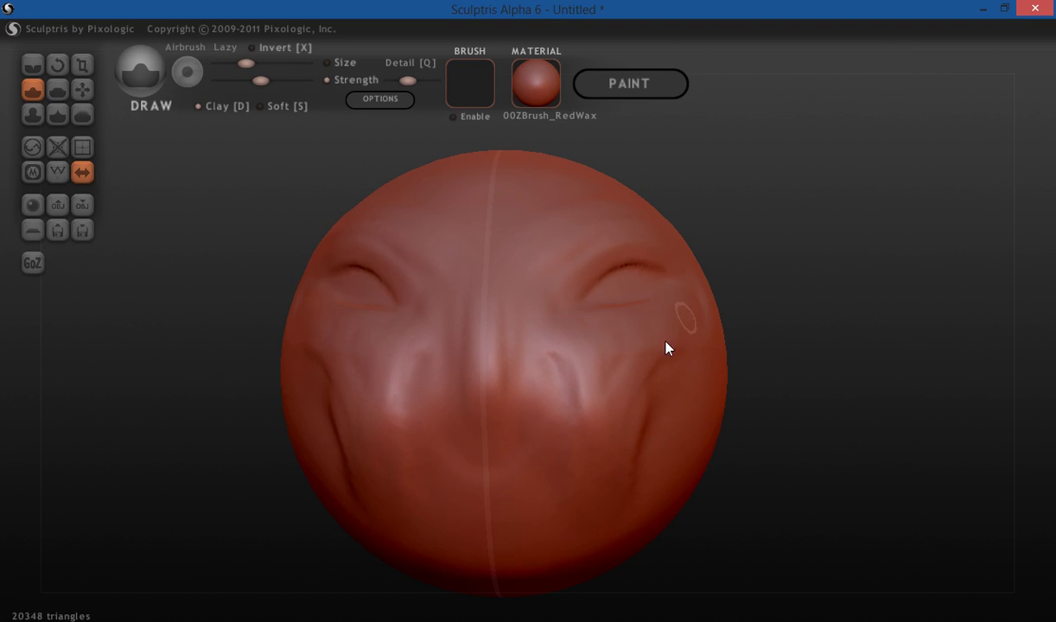
drag(644, 385, 596, 385)
mouse_move(795, 309)
mouse_down()
mouse_move(851, 305)
mouse_move(804, 358)
mouse_up()
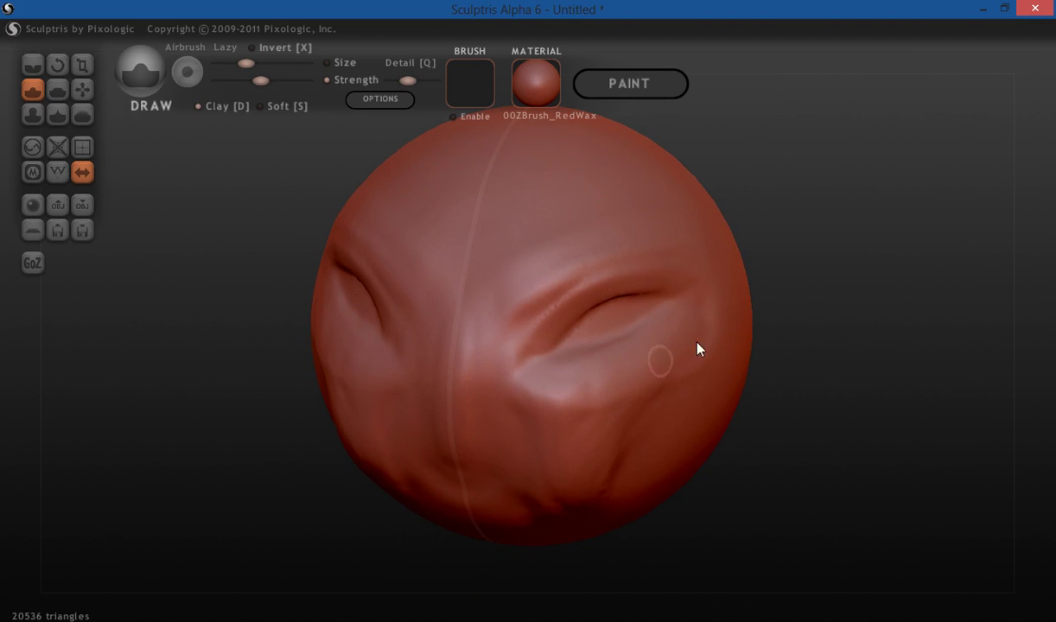
mouse_move(719, 329)
mouse_down()
mouse_move(634, 392)
mouse_move(566, 297)
mouse_up()
mouse_move(510, 353)
mouse_down()
mouse_move(527, 327)
mouse_move(597, 274)
mouse_move(660, 258)
mouse_move(570, 294)
mouse_move(521, 337)
mouse_move(613, 278)
mouse_move(544, 312)
mouse_up()
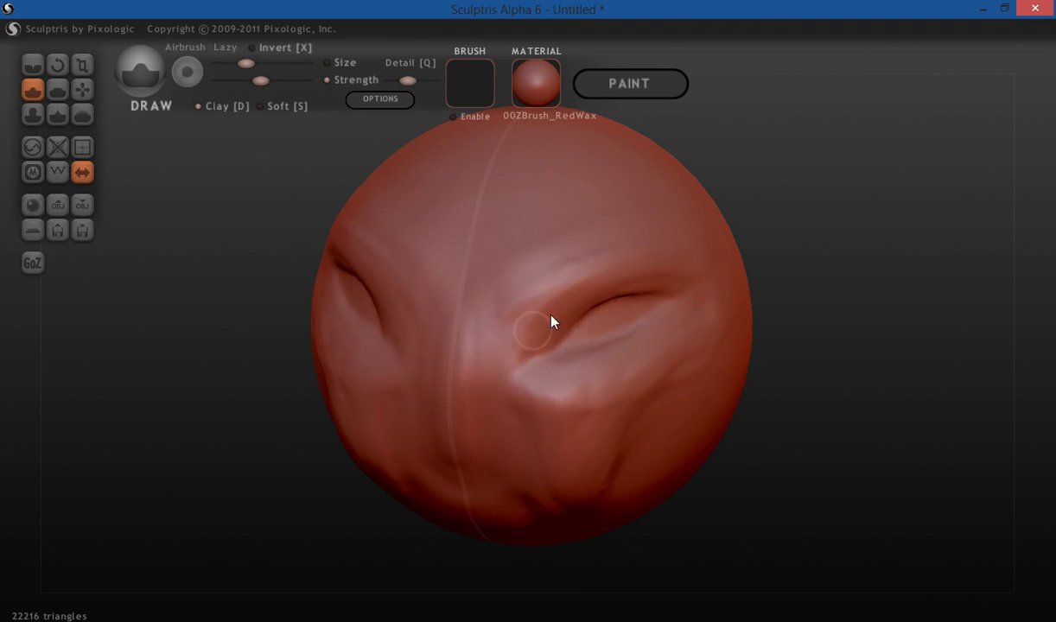
Make the nose ridge more pronounced and finish shaping the right cheek
drag(804, 299, 852, 285)
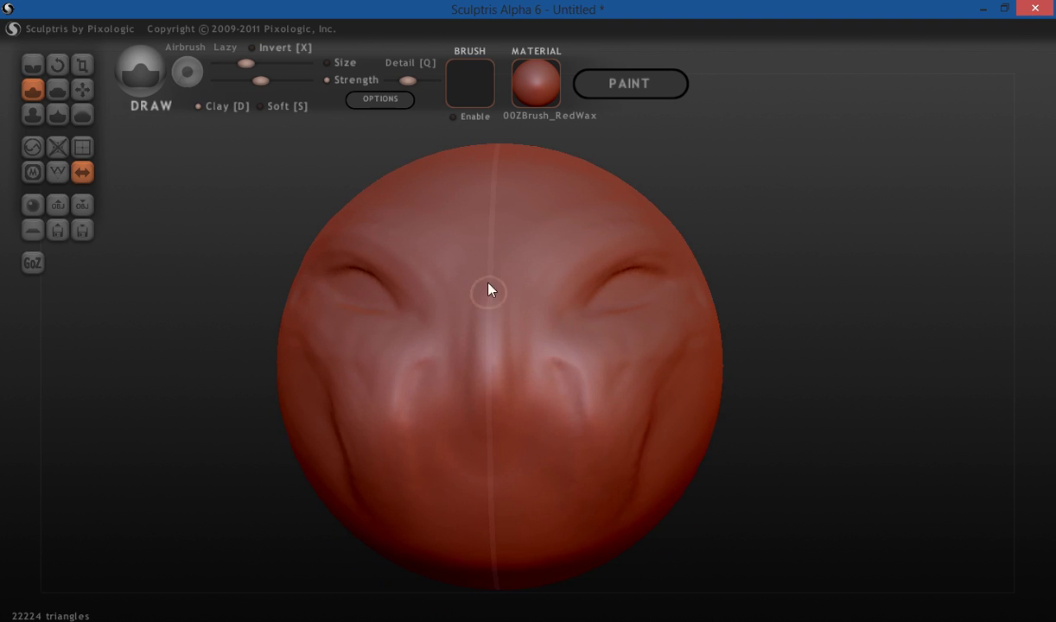
drag(488, 283, 497, 472)
mouse_move(804, 329)
mouse_down()
mouse_move(894, 334)
mouse_move(828, 377)
mouse_move(872, 380)
mouse_move(872, 323)
mouse_move(772, 373)
mouse_move(663, 382)
mouse_move(679, 350)
mouse_move(622, 448)
mouse_move(637, 370)
mouse_move(680, 360)
mouse_move(646, 403)
mouse_up()
drag(852, 333, 863, 321)
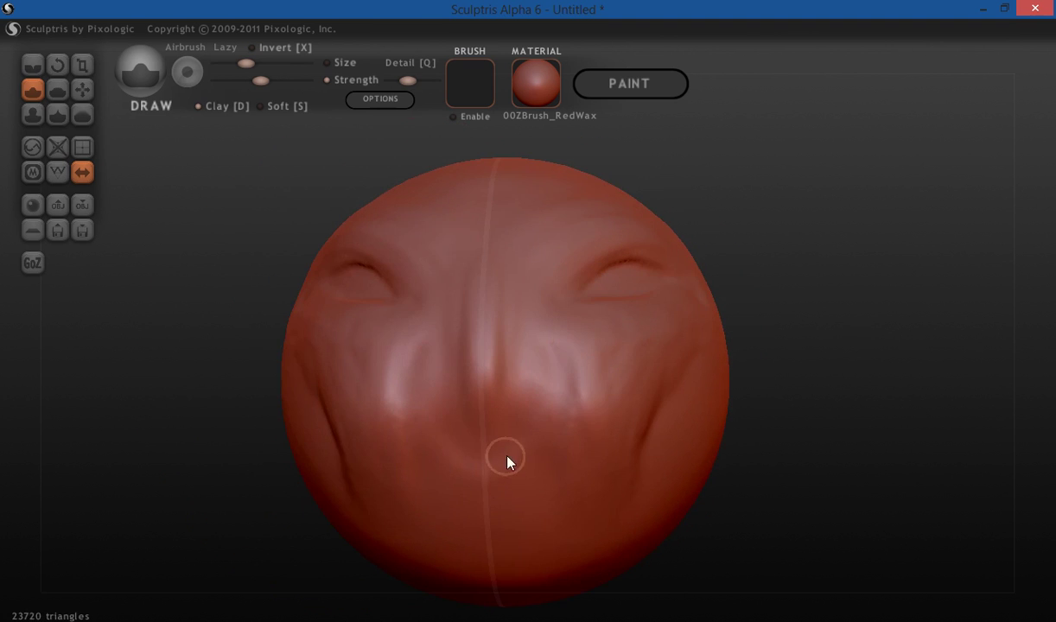
Carve a mouth groove below the nose and shape the lips and chin
mouse_move(495, 472)
mouse_down()
mouse_move(483, 483)
mouse_move(499, 490)
mouse_move(516, 452)
mouse_move(524, 472)
mouse_move(500, 495)
mouse_move(490, 550)
mouse_move(536, 519)
mouse_move(516, 448)
mouse_move(516, 571)
mouse_move(499, 498)
mouse_up()
mouse_move(814, 389)
mouse_down()
mouse_move(849, 401)
mouse_move(825, 394)
mouse_move(825, 351)
mouse_move(825, 401)
mouse_move(845, 373)
mouse_move(822, 356)
mouse_move(830, 333)
mouse_move(516, 470)
mouse_up()
mouse_move(775, 401)
mouse_down()
mouse_move(741, 401)
mouse_move(768, 396)
mouse_up()
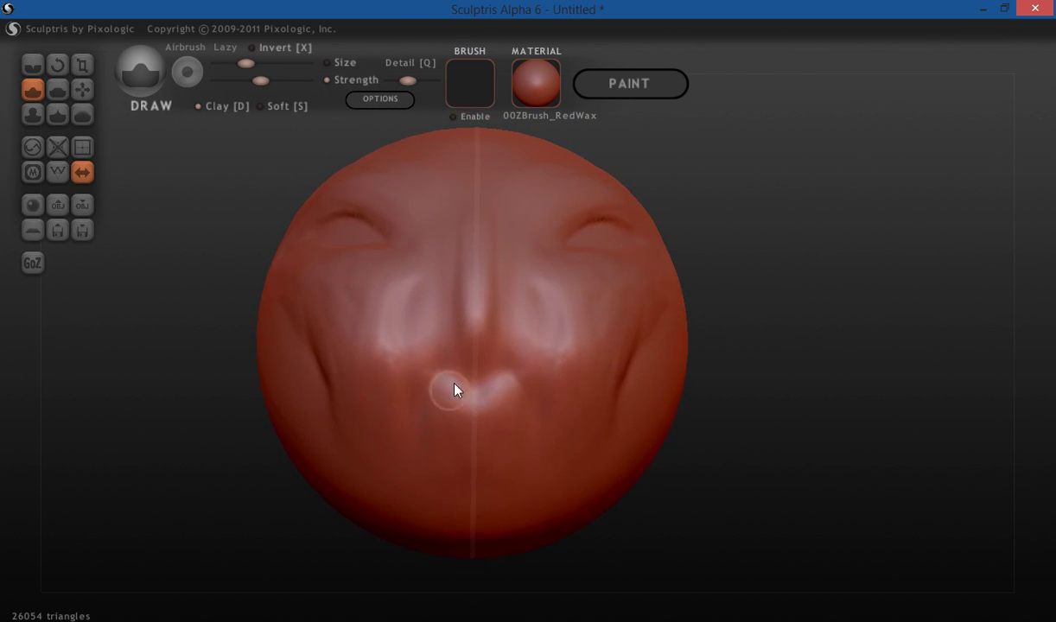
mouse_move(500, 421)
mouse_down()
mouse_move(500, 507)
mouse_move(511, 402)
mouse_move(529, 458)
mouse_move(528, 396)
mouse_move(531, 466)
mouse_move(511, 460)
mouse_move(471, 508)
mouse_up()
drag(790, 402, 816, 396)
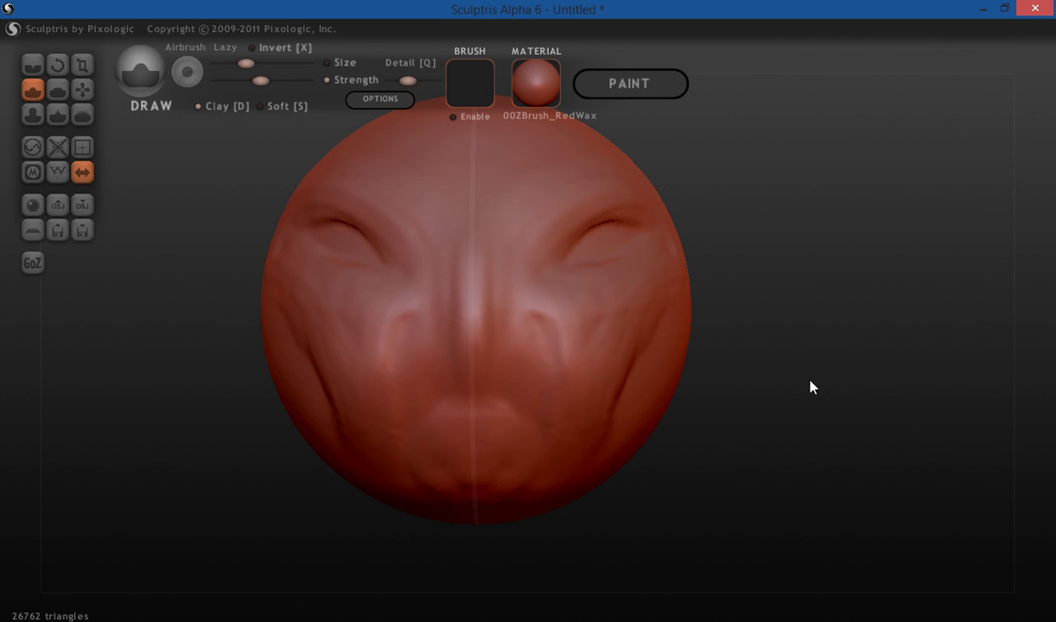